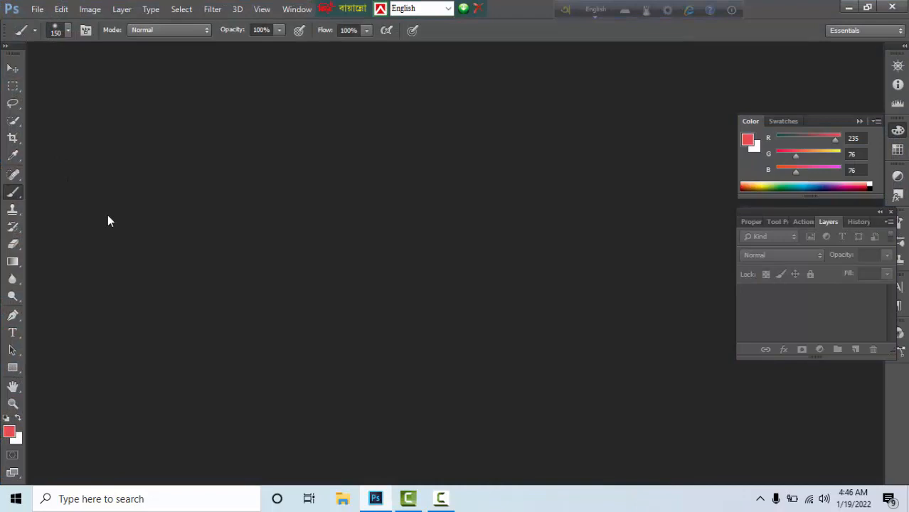
Open the image "old fiinal" from the gd class imaage folder and dock its floating window as a document tab
{"action": "left_click", "coordinate": [37, 10]}
{"action": "left_click", "coordinate": [51, 37]}
{"action": "scroll", "coordinate": [340, 255], "scroll_direction": "down", "scroll_amount": 10}
{"action": "scroll", "coordinate": [339, 254], "scroll_direction": "down", "scroll_amount": 10}
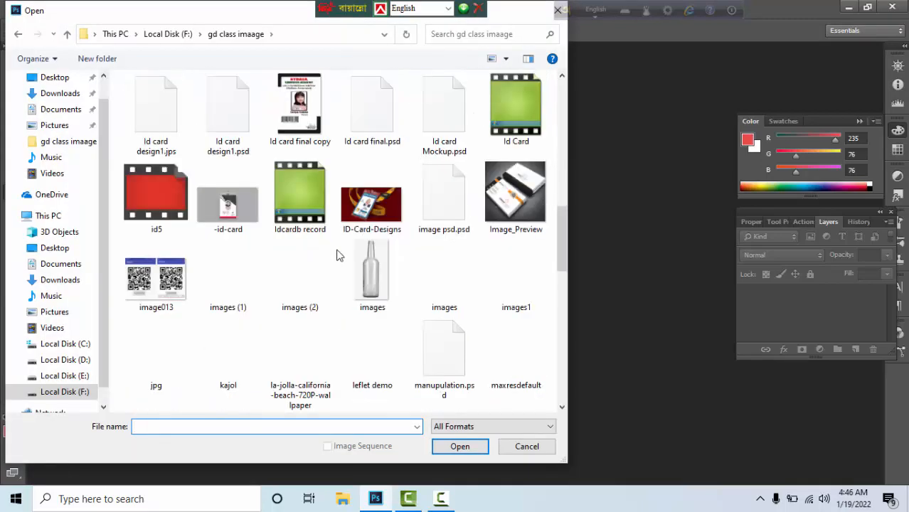
{"action": "left_click", "coordinate": [315, 180]}
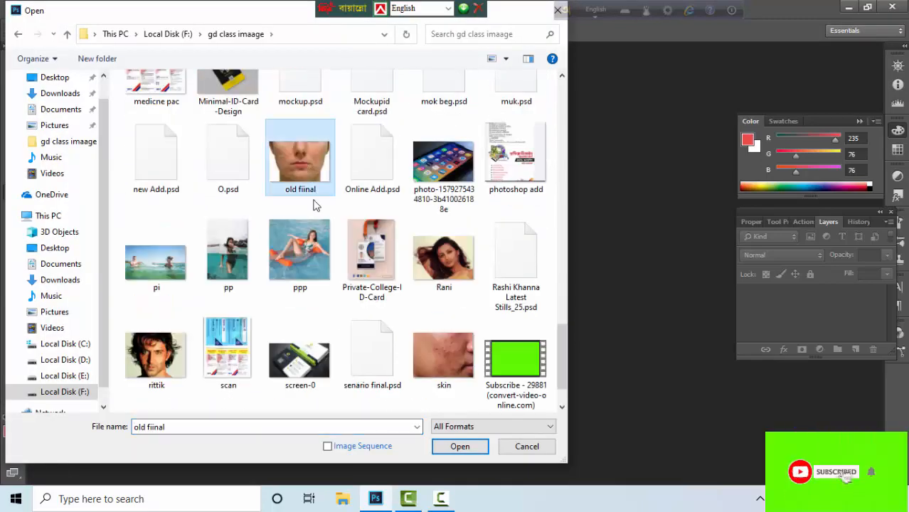
{"action": "left_click", "coordinate": [459, 446]}
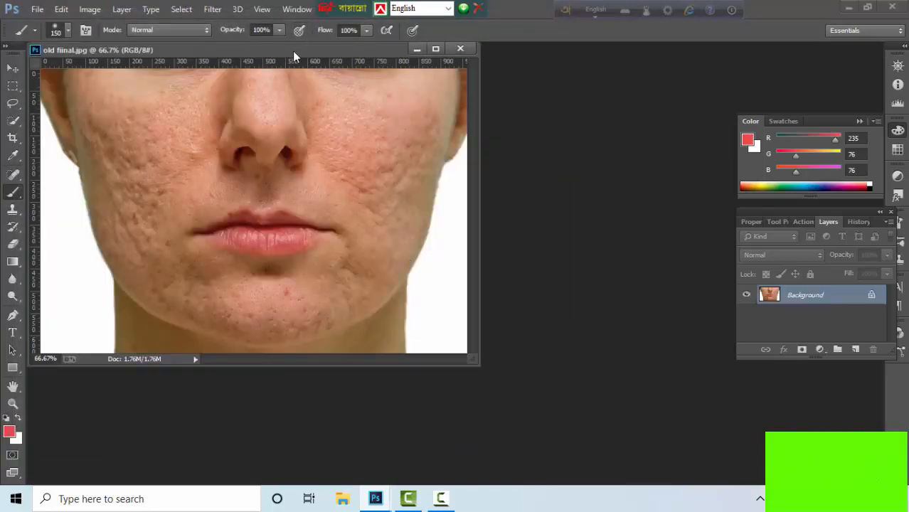
{"action": "left_click_drag", "start_coordinate": [294, 56], "coordinate": [333, 27]}
{"action": "mouse_move", "coordinate": [347, 64]}
{"action": "left_mouse_down"}
{"action": "mouse_move", "coordinate": [376, 89]}
{"action": "mouse_move", "coordinate": [377, 49]}
{"action": "left_mouse_up"}
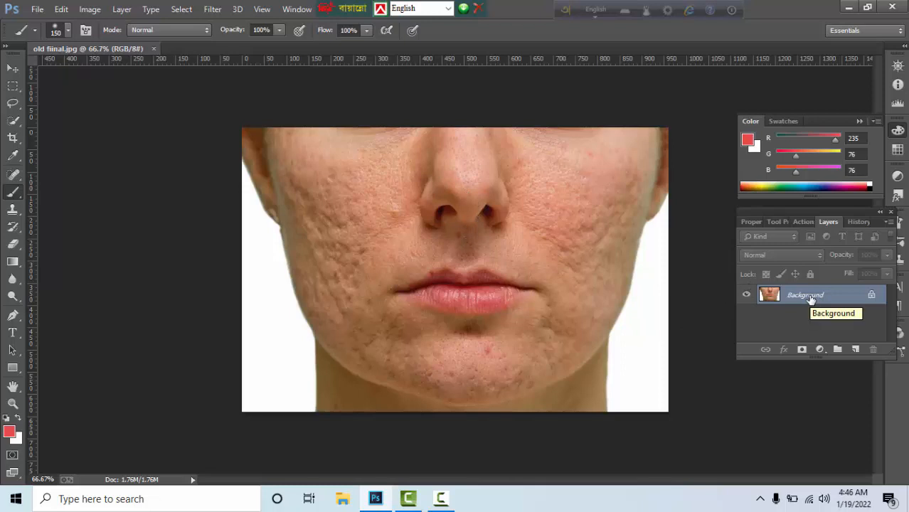
Duplicate the Background layer, invert the copy's colours and set its blend mode to Vivid Light
{"action": "key", "text": "ctrl+j"}
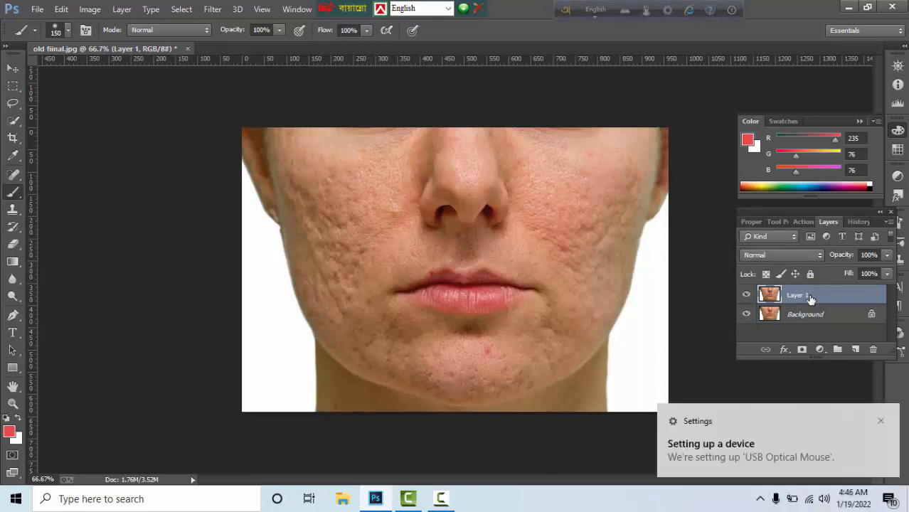
{"action": "key", "text": "ctrl+i"}
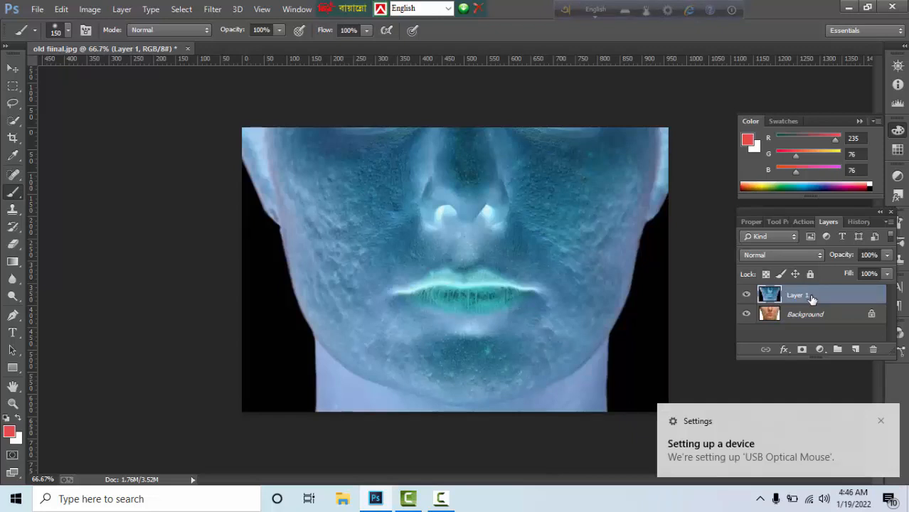
{"action": "left_click", "coordinate": [772, 257]}
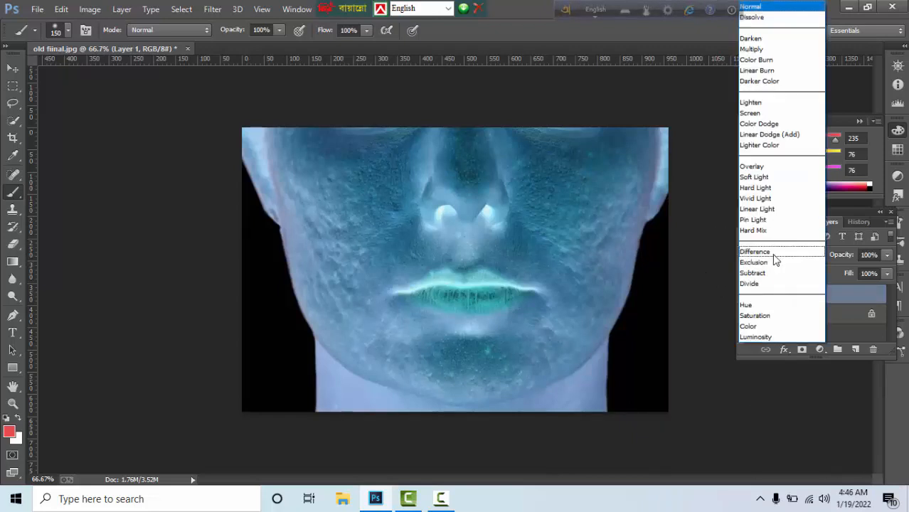
{"action": "left_click", "coordinate": [759, 200]}
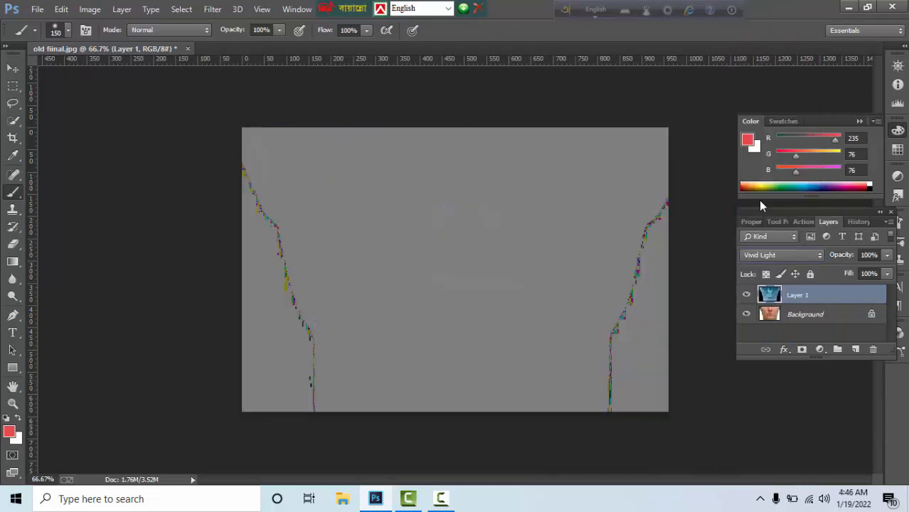
Apply the High Pass filter to Layer 1 with a radius of 18 pixels
{"action": "left_click", "coordinate": [212, 10]}
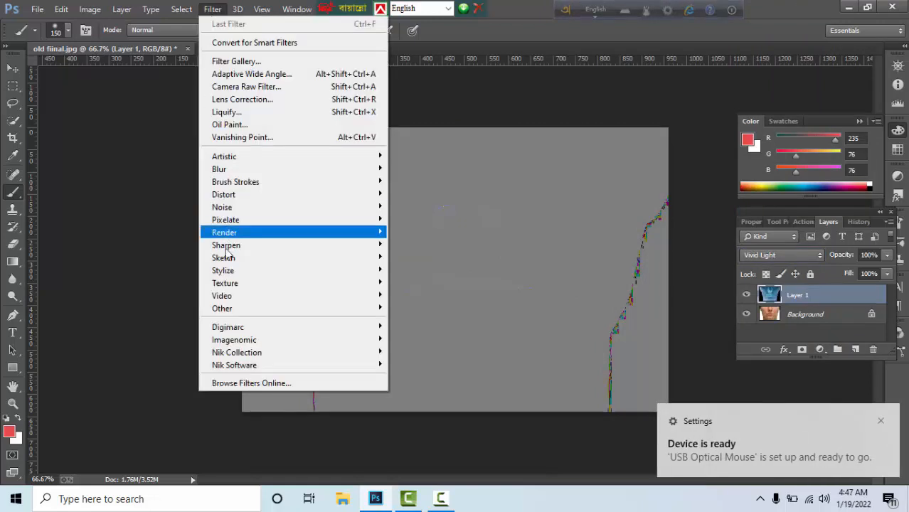
{"action": "mouse_move", "coordinate": [234, 311]}
{"action": "left_click", "coordinate": [418, 321]}
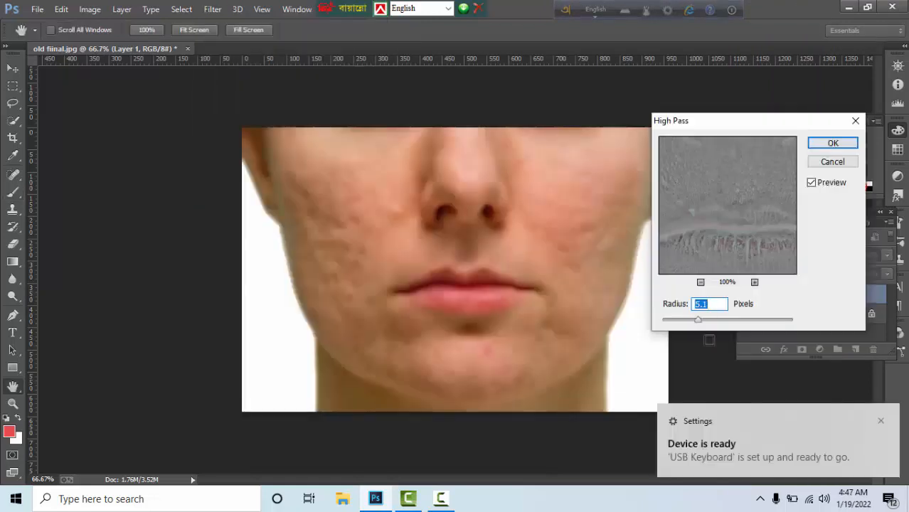
{"action": "mouse_move", "coordinate": [699, 321]}
{"action": "left_mouse_down"}
{"action": "mouse_move", "coordinate": [723, 322]}
{"action": "mouse_move", "coordinate": [714, 324]}
{"action": "left_mouse_up"}
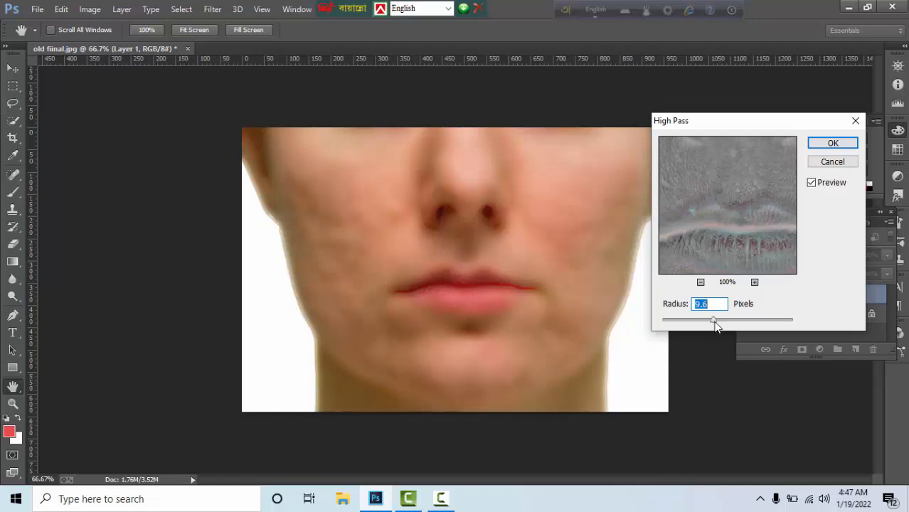
{"action": "mouse_move", "coordinate": [715, 321]}
{"action": "left_mouse_down"}
{"action": "mouse_move", "coordinate": [736, 321]}
{"action": "mouse_move", "coordinate": [719, 322]}
{"action": "left_mouse_up"}
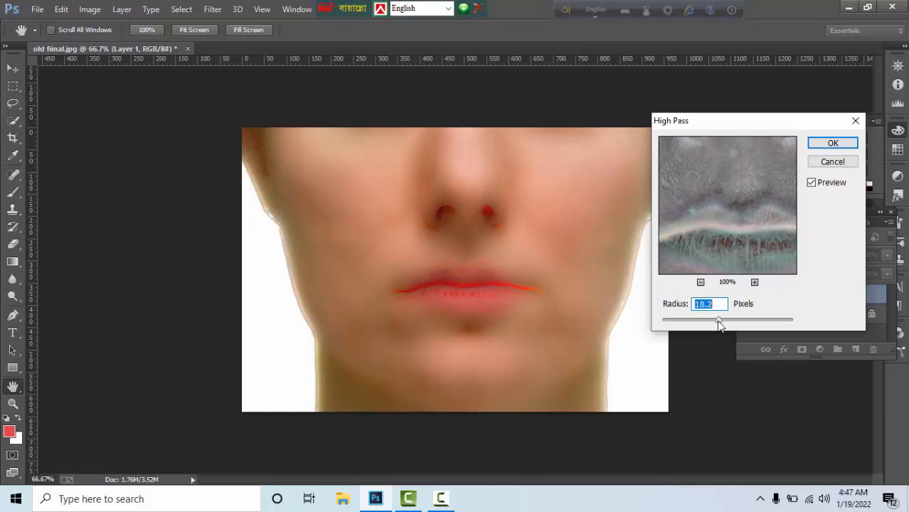
{"action": "type", "text": "18"}
{"action": "left_click", "coordinate": [833, 144]}
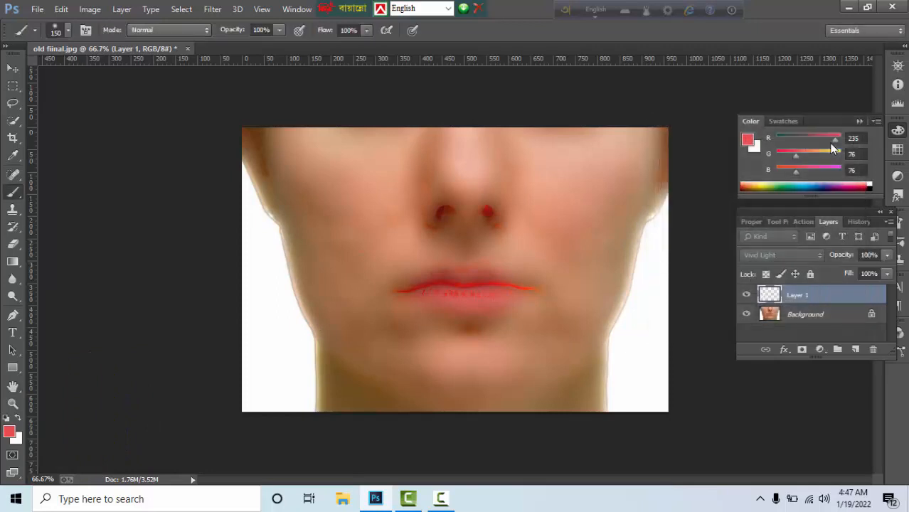
Apply a slight Gaussian Blur to Layer 1, fine-tuning the radius with the preview on
{"action": "left_click", "coordinate": [212, 10]}
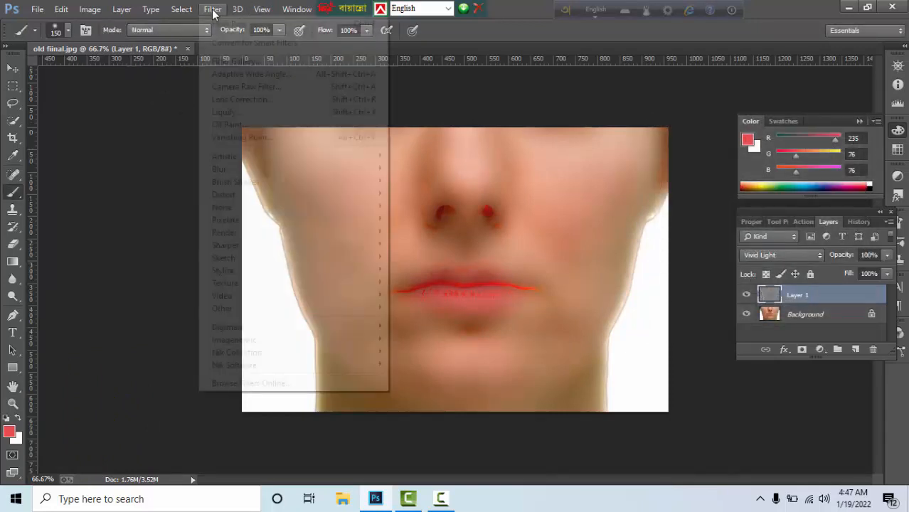
{"action": "mouse_move", "coordinate": [245, 171]}
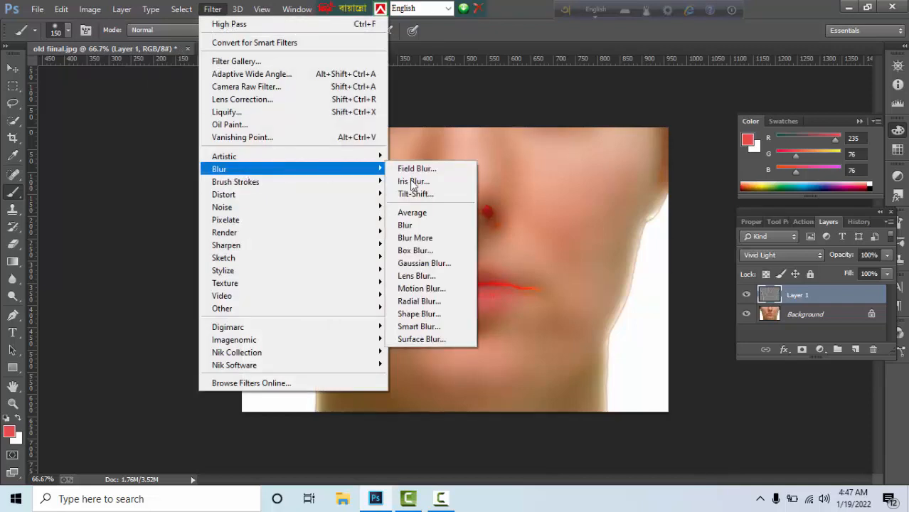
{"action": "left_click", "coordinate": [424, 263]}
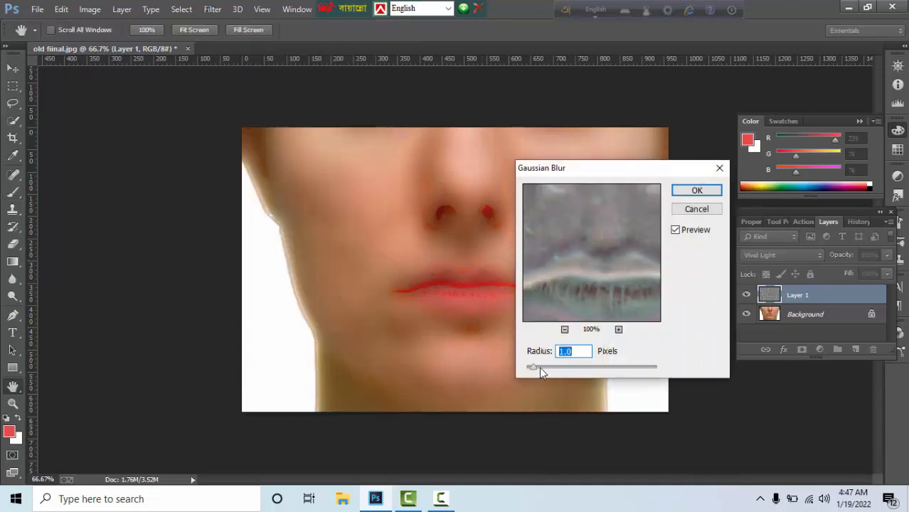
{"action": "left_click_drag", "start_coordinate": [538, 367], "coordinate": [542, 367]}
{"action": "left_click", "coordinate": [700, 189]}
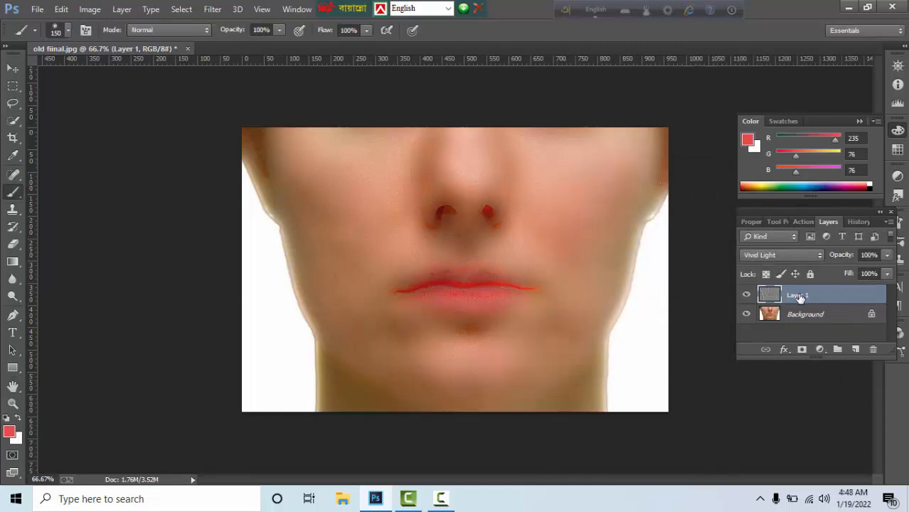
Add a black layer mask that hides Layer 1 and make white the foreground colour
{"action": "left_click", "coordinate": [803, 351], "text": "alt"}
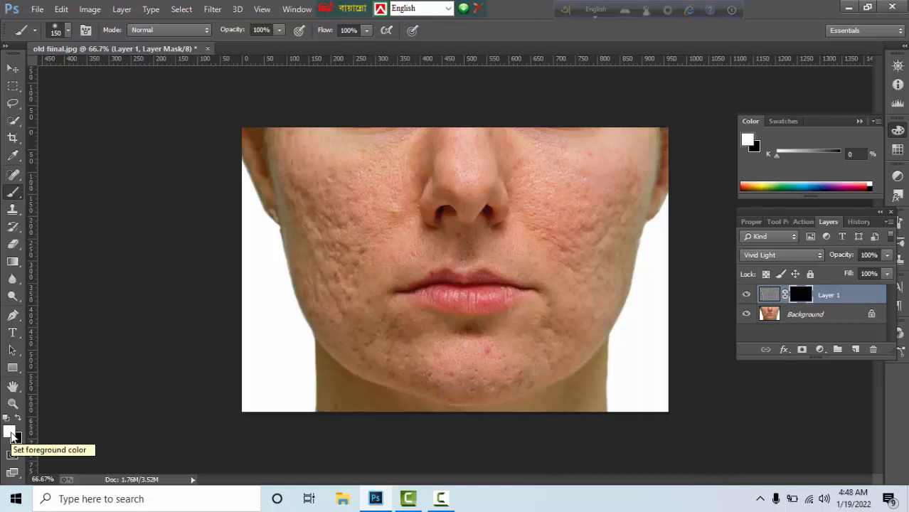
{"action": "key", "text": "x"}
{"action": "key", "text": "x"}
{"action": "key", "text": "x"}
{"action": "key", "text": "x"}
{"action": "key", "text": "x"}
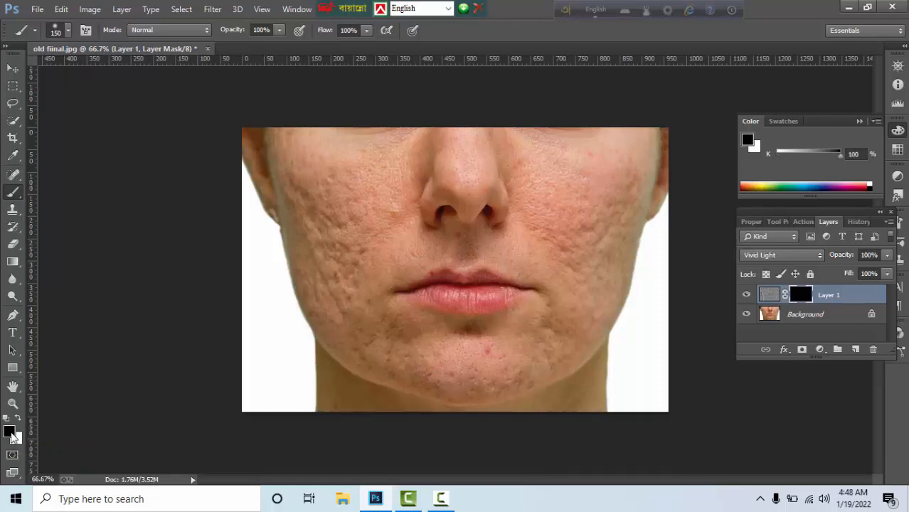
{"action": "key", "text": "x"}
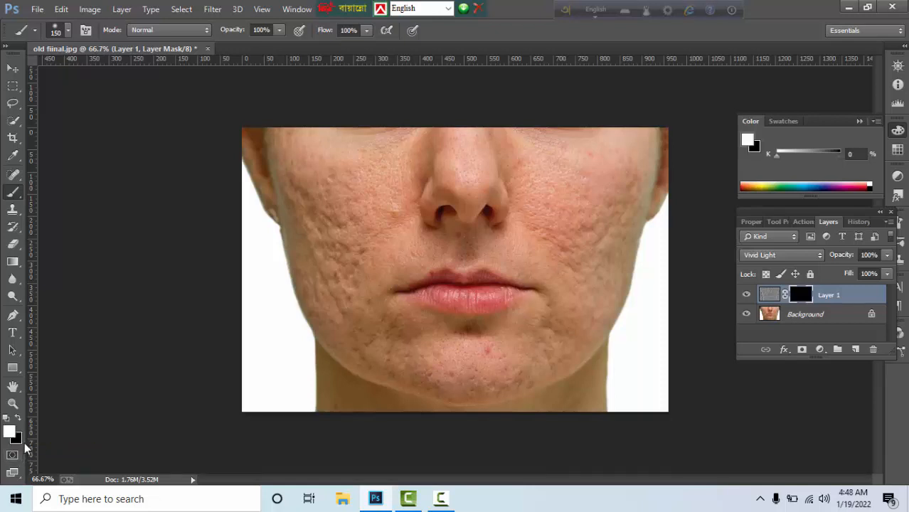
{"action": "key", "text": "x"}
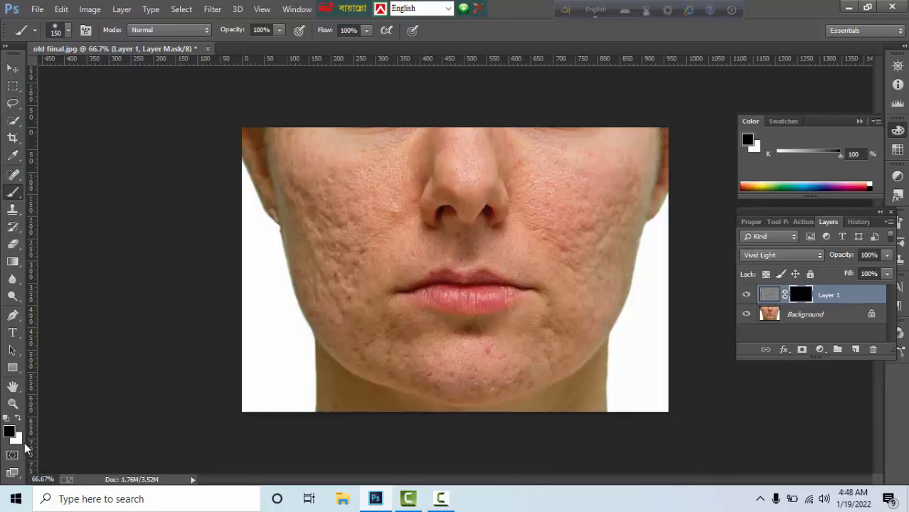
{"action": "key", "text": "x"}
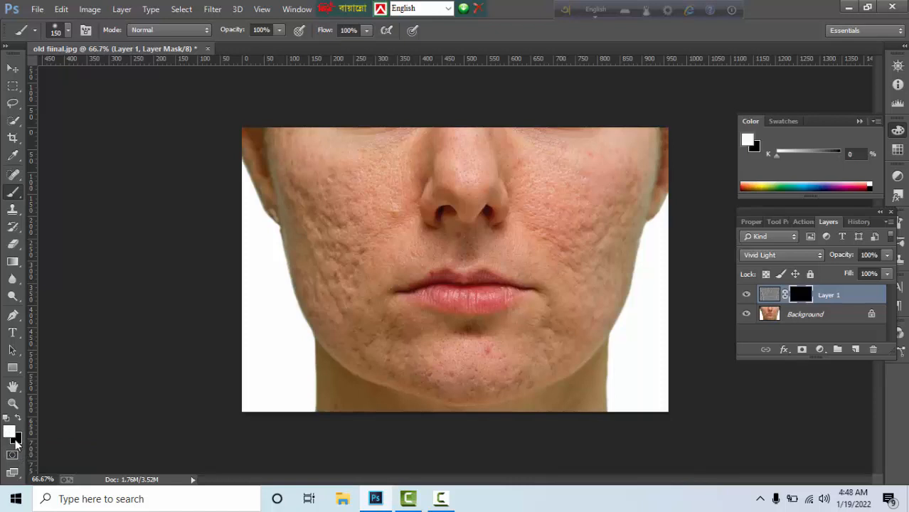
Paint white on Layer 1's mask over the cheeks, jaw and chin with a 150 px Brush to smooth the skin
{"action": "right_click", "coordinate": [13, 192]}
{"action": "left_click", "coordinate": [44, 195]}
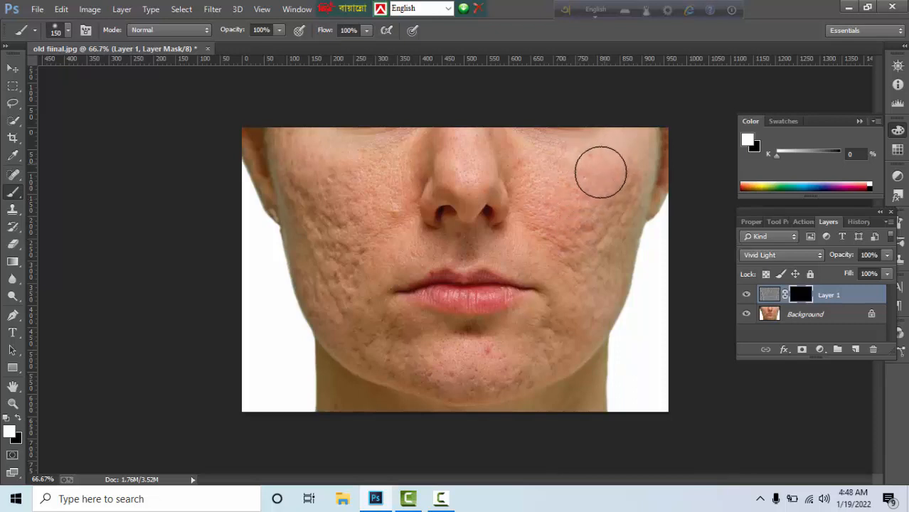
{"action": "mouse_move", "coordinate": [602, 172]}
{"action": "left_mouse_down"}
{"action": "mouse_move", "coordinate": [584, 242]}
{"action": "mouse_move", "coordinate": [615, 158]}
{"action": "mouse_move", "coordinate": [591, 283]}
{"action": "mouse_move", "coordinate": [573, 157]}
{"action": "mouse_move", "coordinate": [541, 173]}
{"action": "mouse_move", "coordinate": [596, 147]}
{"action": "mouse_move", "coordinate": [567, 275]}
{"action": "mouse_move", "coordinate": [585, 310]}
{"action": "mouse_move", "coordinate": [506, 363]}
{"action": "mouse_move", "coordinate": [399, 343]}
{"action": "mouse_move", "coordinate": [315, 176]}
{"action": "mouse_move", "coordinate": [345, 210]}
{"action": "mouse_move", "coordinate": [402, 141]}
{"action": "mouse_move", "coordinate": [365, 214]}
{"action": "mouse_move", "coordinate": [390, 196]}
{"action": "mouse_move", "coordinate": [338, 243]}
{"action": "mouse_move", "coordinate": [301, 197]}
{"action": "mouse_move", "coordinate": [333, 291]}
{"action": "mouse_move", "coordinate": [335, 274]}
{"action": "mouse_move", "coordinate": [316, 249]}
{"action": "mouse_move", "coordinate": [382, 346]}
{"action": "mouse_move", "coordinate": [476, 371]}
{"action": "mouse_move", "coordinate": [437, 371]}
{"action": "mouse_move", "coordinate": [352, 335]}
{"action": "mouse_move", "coordinate": [496, 366]}
{"action": "mouse_move", "coordinate": [566, 355]}
{"action": "mouse_move", "coordinate": [589, 312]}
{"action": "mouse_move", "coordinate": [611, 201]}
{"action": "mouse_move", "coordinate": [603, 150]}
{"action": "mouse_move", "coordinate": [555, 231]}
{"action": "mouse_move", "coordinate": [565, 158]}
{"action": "mouse_move", "coordinate": [558, 143]}
{"action": "mouse_move", "coordinate": [547, 147]}
{"action": "mouse_move", "coordinate": [636, 129]}
{"action": "mouse_move", "coordinate": [642, 141]}
{"action": "mouse_move", "coordinate": [615, 231]}
{"action": "mouse_move", "coordinate": [580, 149]}
{"action": "mouse_move", "coordinate": [514, 125]}
{"action": "mouse_move", "coordinate": [538, 202]}
{"action": "mouse_move", "coordinate": [535, 251]}
{"action": "mouse_move", "coordinate": [343, 225]}
{"action": "mouse_move", "coordinate": [376, 153]}
{"action": "mouse_move", "coordinate": [381, 210]}
{"action": "left_mouse_up"}
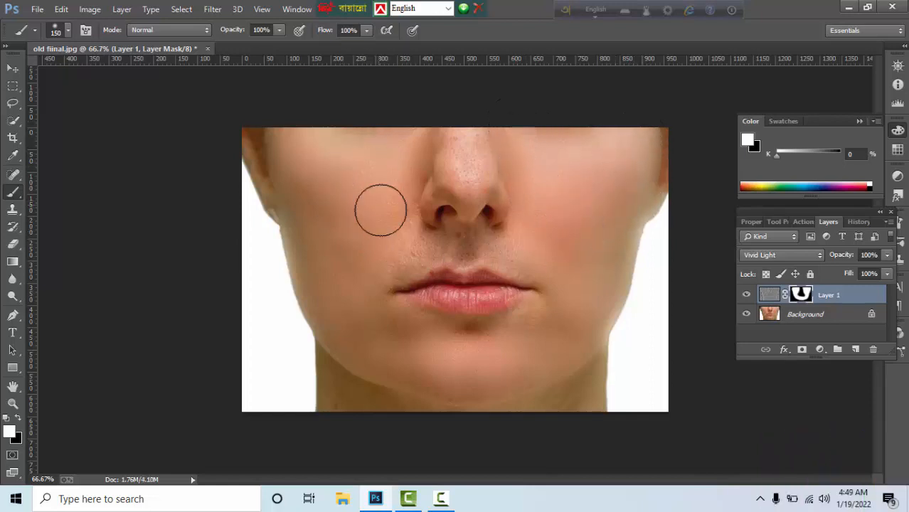
Reduce the brush to 90 px and paint white on the mask over the nose and the skin around the mouth
{"action": "key", "text": "bracketleft"}
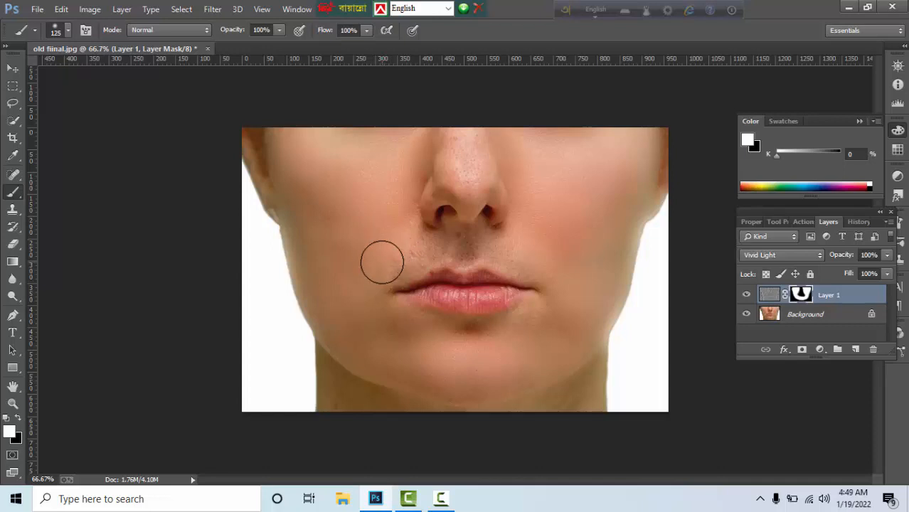
{"action": "key", "text": "bracketleft"}
{"action": "key", "text": "bracketleft"}
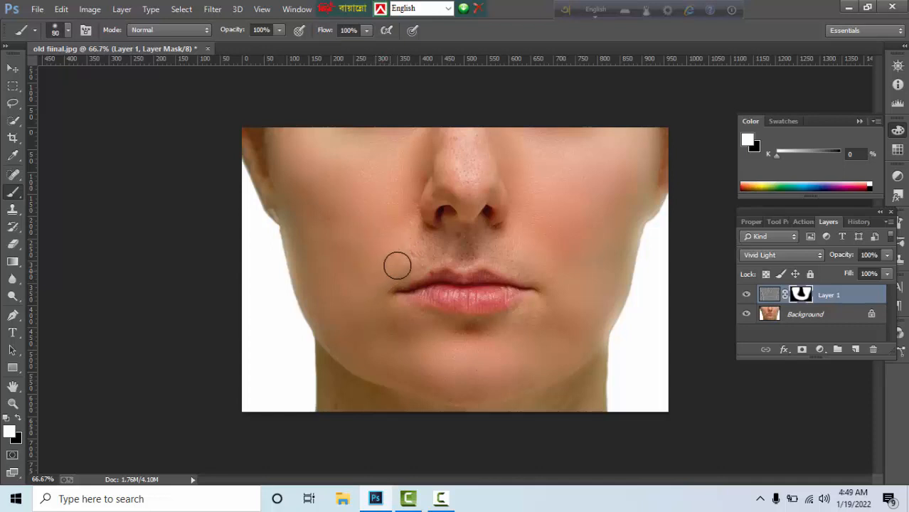
{"action": "mouse_move", "coordinate": [397, 265]}
{"action": "left_mouse_down"}
{"action": "mouse_move", "coordinate": [438, 240]}
{"action": "mouse_move", "coordinate": [492, 243]}
{"action": "mouse_move", "coordinate": [537, 274]}
{"action": "mouse_move", "coordinate": [480, 237]}
{"action": "mouse_move", "coordinate": [465, 253]}
{"action": "mouse_move", "coordinate": [495, 269]}
{"action": "mouse_move", "coordinate": [457, 252]}
{"action": "mouse_move", "coordinate": [467, 265]}
{"action": "mouse_move", "coordinate": [417, 329]}
{"action": "mouse_move", "coordinate": [387, 177]}
{"action": "mouse_move", "coordinate": [399, 199]}
{"action": "mouse_move", "coordinate": [453, 126]}
{"action": "mouse_move", "coordinate": [464, 170]}
{"action": "mouse_move", "coordinate": [473, 134]}
{"action": "mouse_move", "coordinate": [490, 181]}
{"action": "mouse_move", "coordinate": [446, 191]}
{"action": "mouse_move", "coordinate": [497, 193]}
{"action": "mouse_move", "coordinate": [442, 176]}
{"action": "mouse_move", "coordinate": [455, 140]}
{"action": "mouse_move", "coordinate": [465, 168]}
{"action": "mouse_move", "coordinate": [442, 214]}
{"action": "mouse_move", "coordinate": [485, 214]}
{"action": "left_mouse_up"}
Paint black on the mask over both nostrils with an 80 px brush, and return the foreground colour to white
{"action": "key", "text": "bracketleft"}
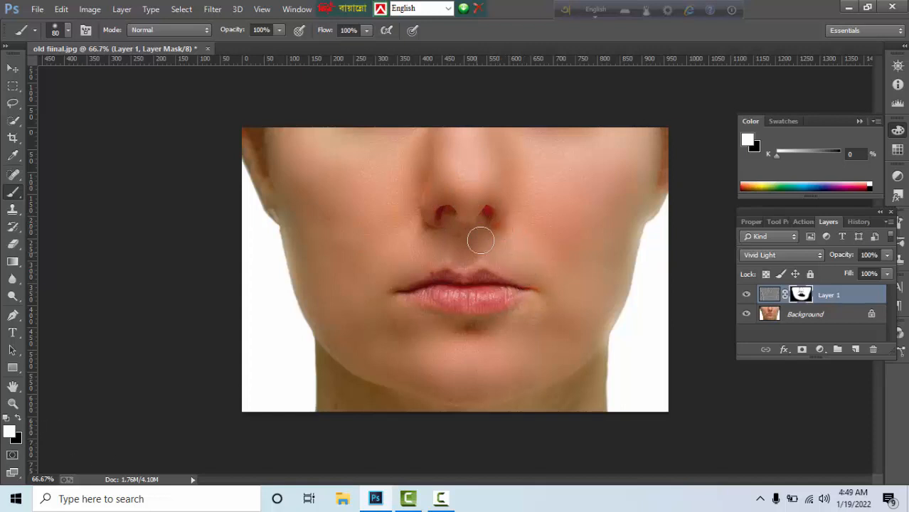
{"action": "left_click", "coordinate": [17, 420]}
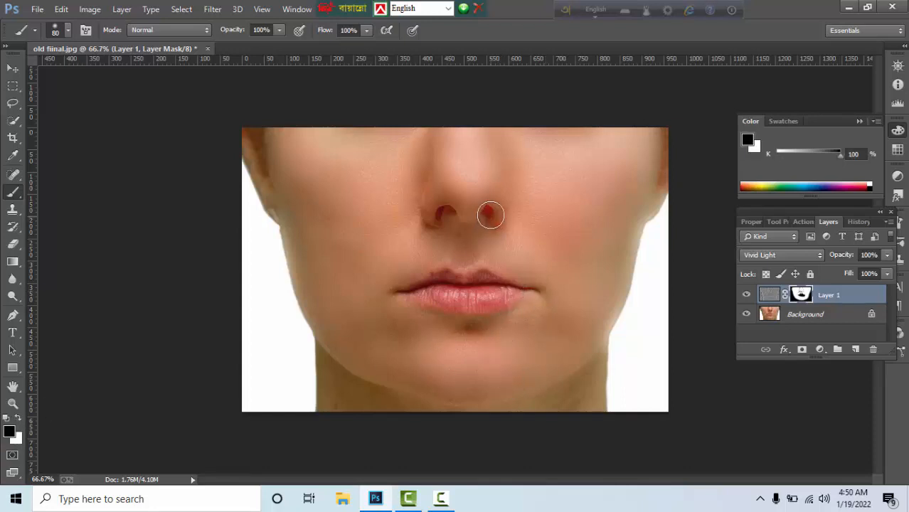
{"action": "mouse_move", "coordinate": [489, 209]}
{"action": "left_mouse_down"}
{"action": "mouse_move", "coordinate": [490, 219]}
{"action": "mouse_move", "coordinate": [444, 218]}
{"action": "left_mouse_up"}
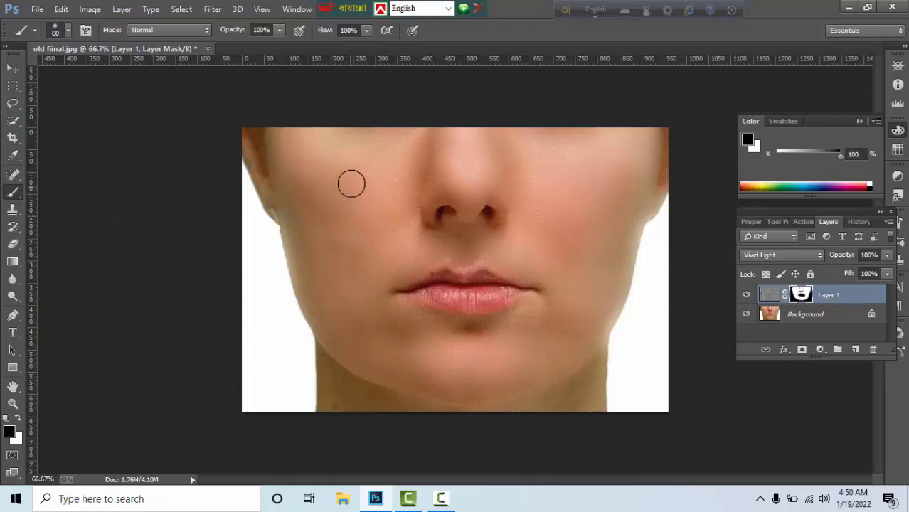
{"action": "left_click", "coordinate": [17, 420]}
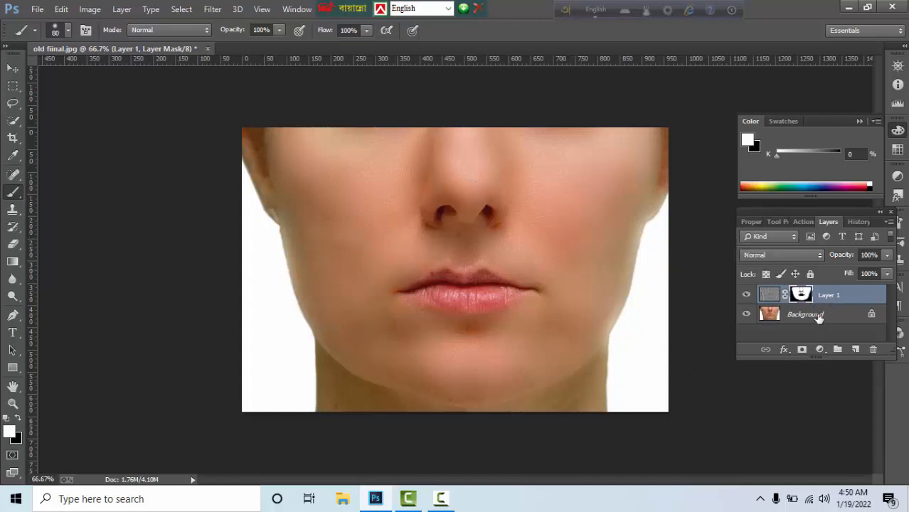
Duplicate the Background layer and merge the copy with the masked Layer 1
{"action": "left_click", "coordinate": [819, 318]}
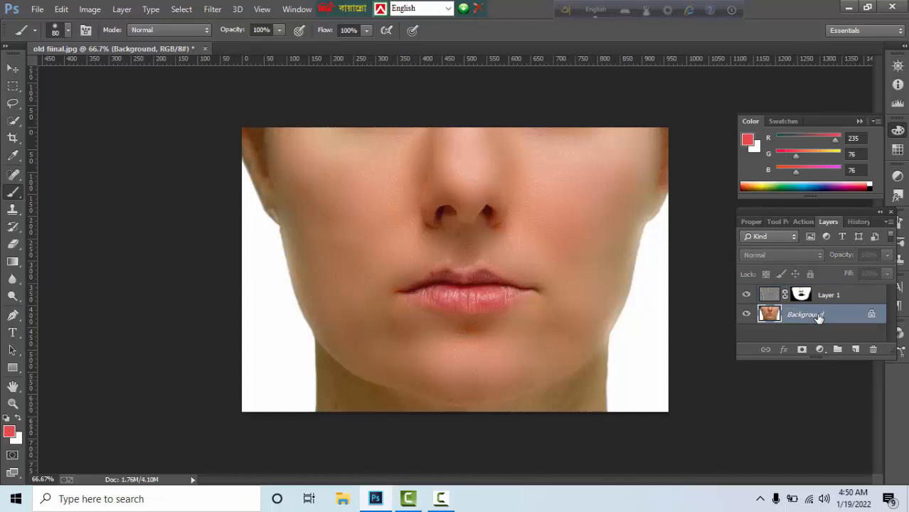
{"action": "key", "text": "ctrl+j"}
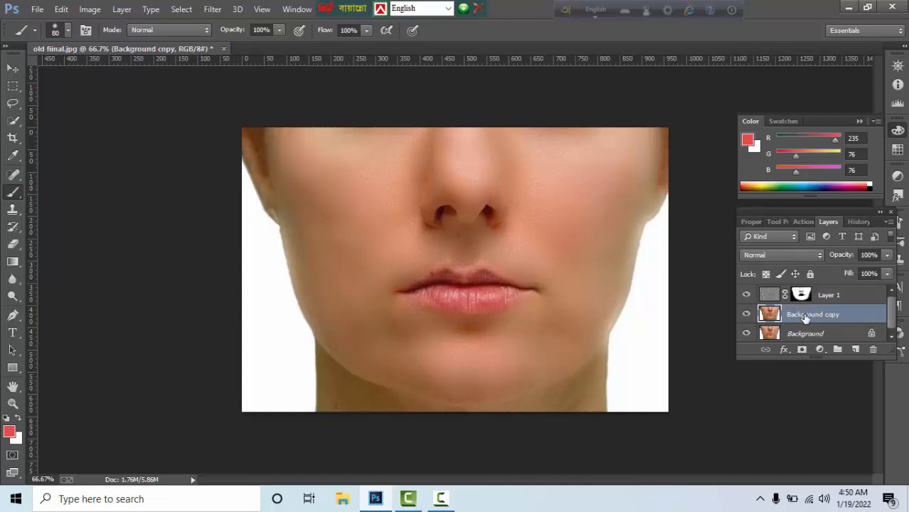
{"action": "left_click", "coordinate": [829, 295], "text": "shift"}
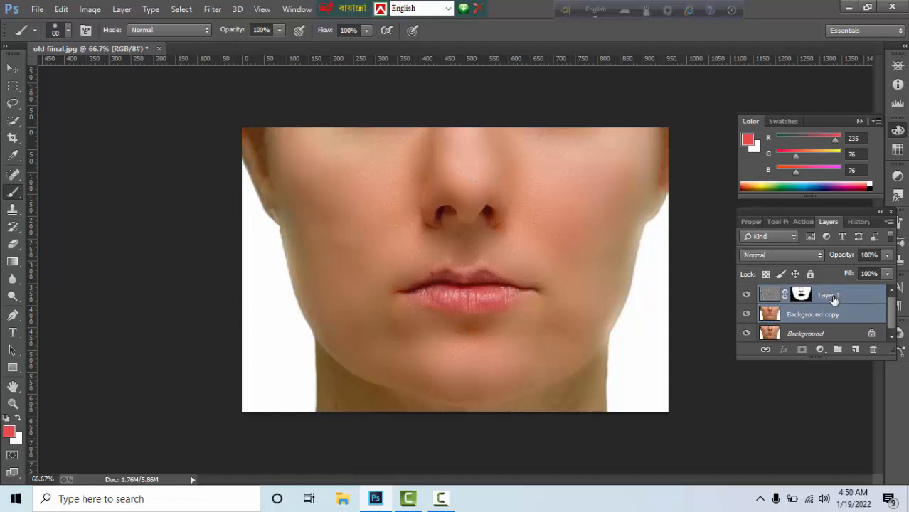
{"action": "key", "text": "ctrl+e"}
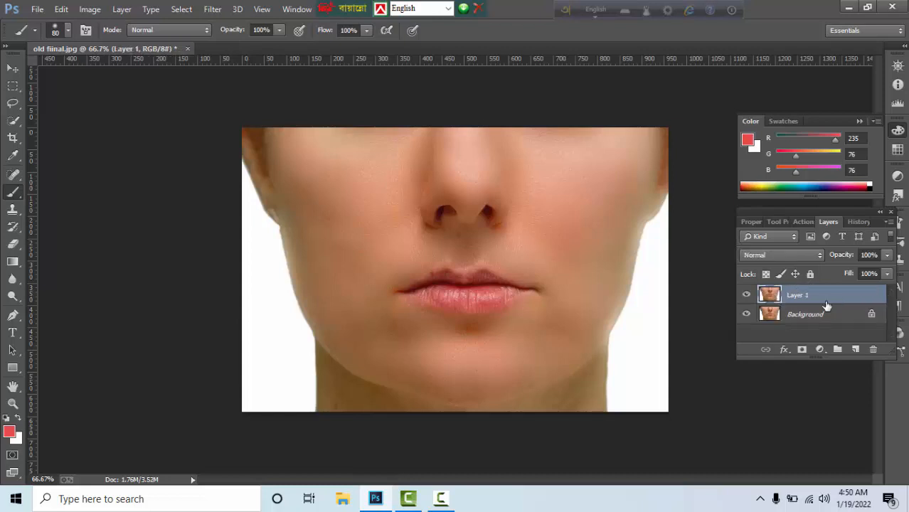
Hide and reshow Layer 1 to compare the smoothed skin with the original photo
{"action": "left_click", "coordinate": [747, 301]}
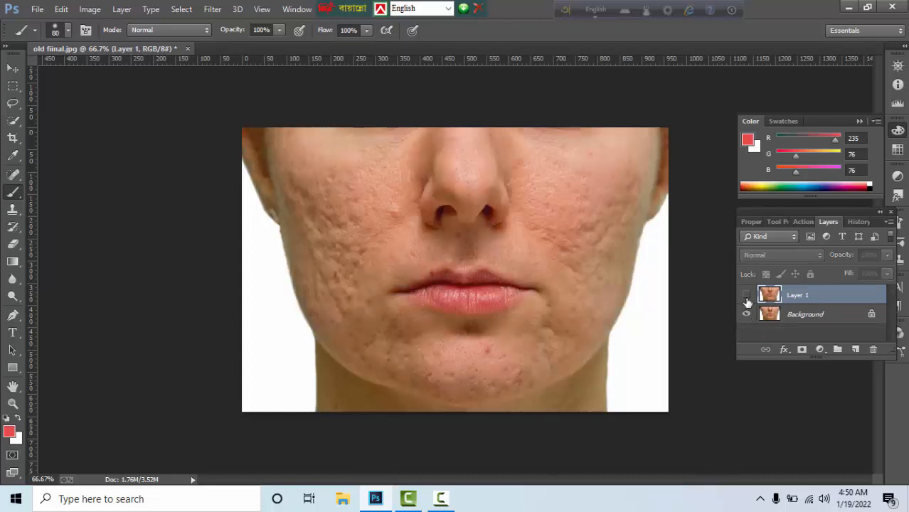
{"action": "left_click", "coordinate": [747, 296]}
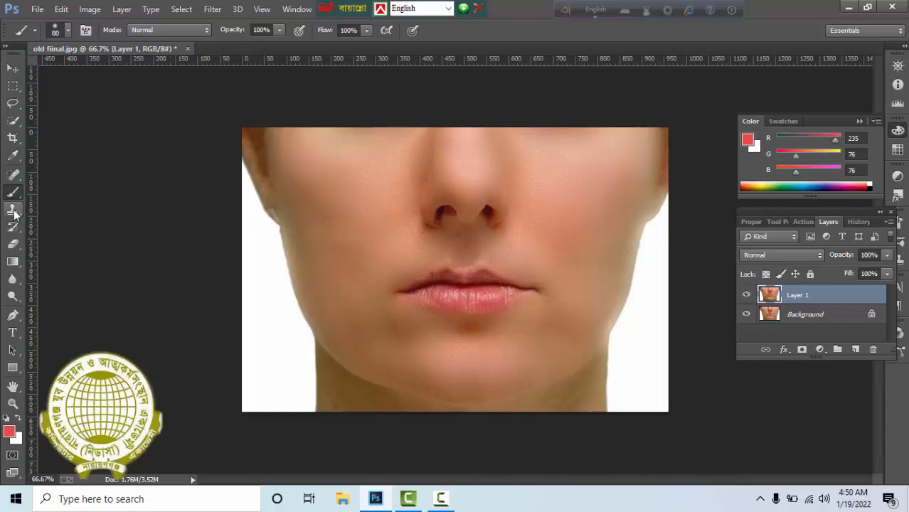
Clone clean skin over the orange patch below the lower lip using an 80 px Clone Stamp at 50% flow
{"action": "left_click_drag", "start_coordinate": [13, 214], "coordinate": [59, 206]}
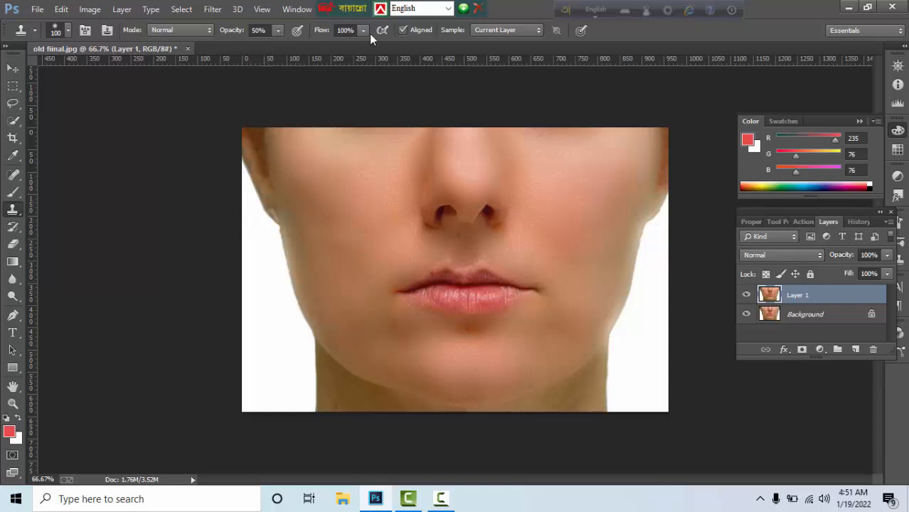
{"action": "left_click_drag", "start_coordinate": [362, 30], "coordinate": [331, 40]}
{"action": "left_click", "coordinate": [346, 30]}
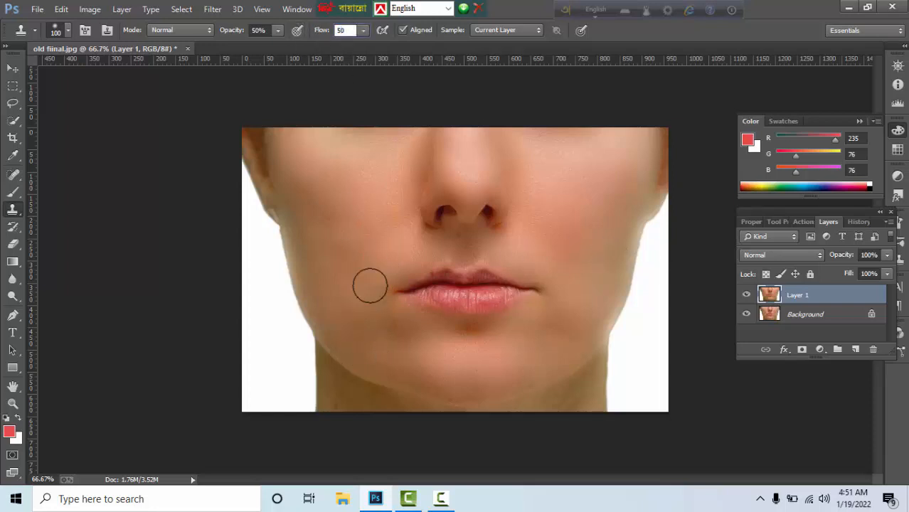
{"action": "left_click", "coordinate": [501, 283], "text": "ctrl"}
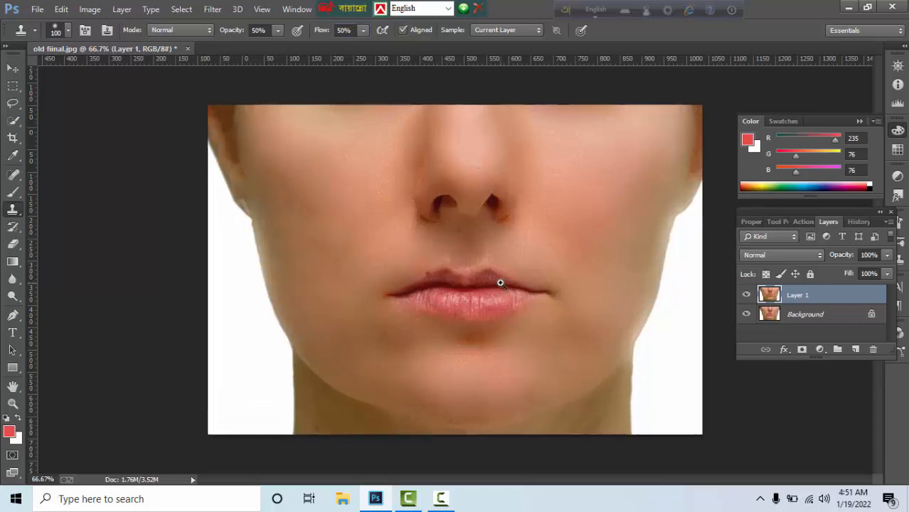
{"action": "left_click", "coordinate": [430, 258], "text": "ctrl"}
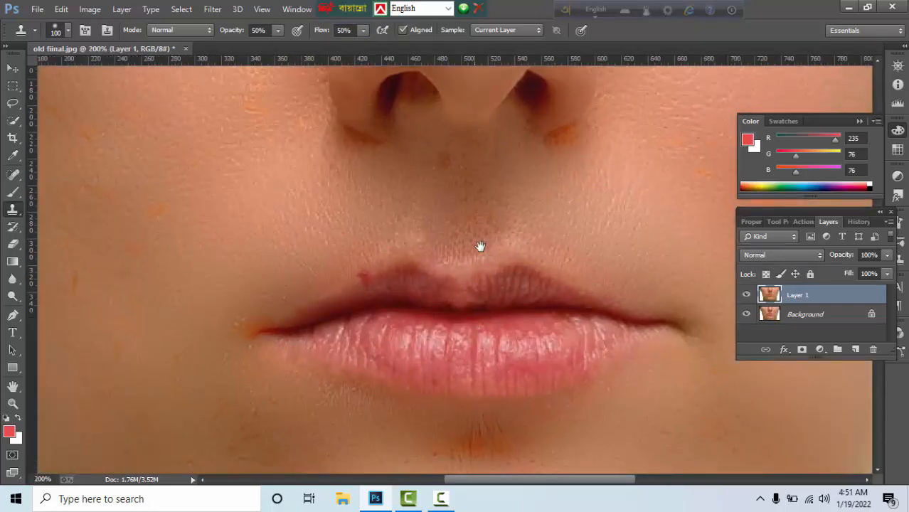
{"action": "scroll", "coordinate": [480, 247], "scroll_direction": "down", "scroll_amount": 5}
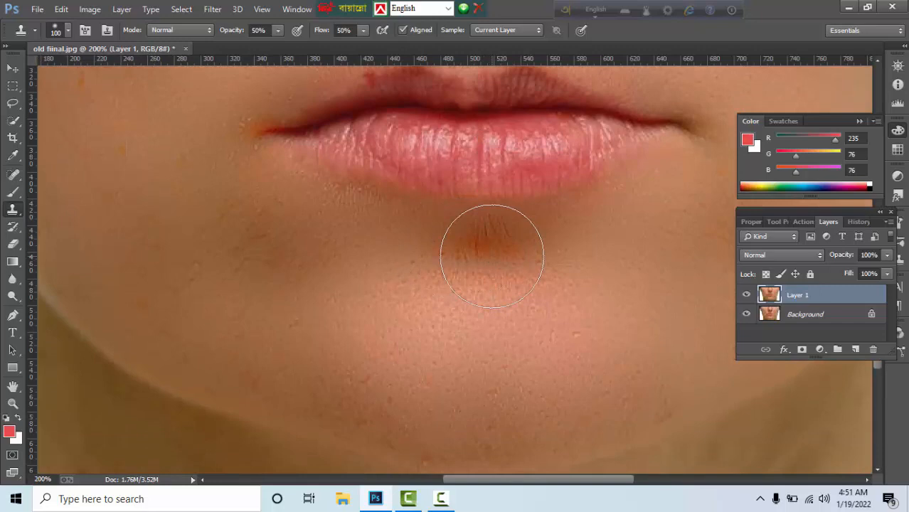
{"action": "key", "text": "bracketleft"}
{"action": "key", "text": "bracketleft"}
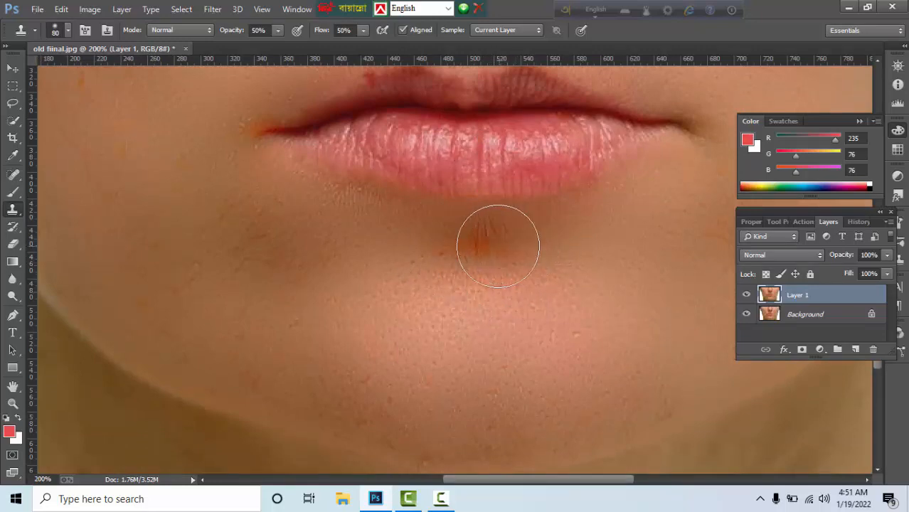
{"action": "left_click_drag", "start_coordinate": [463, 244], "coordinate": [443, 240]}
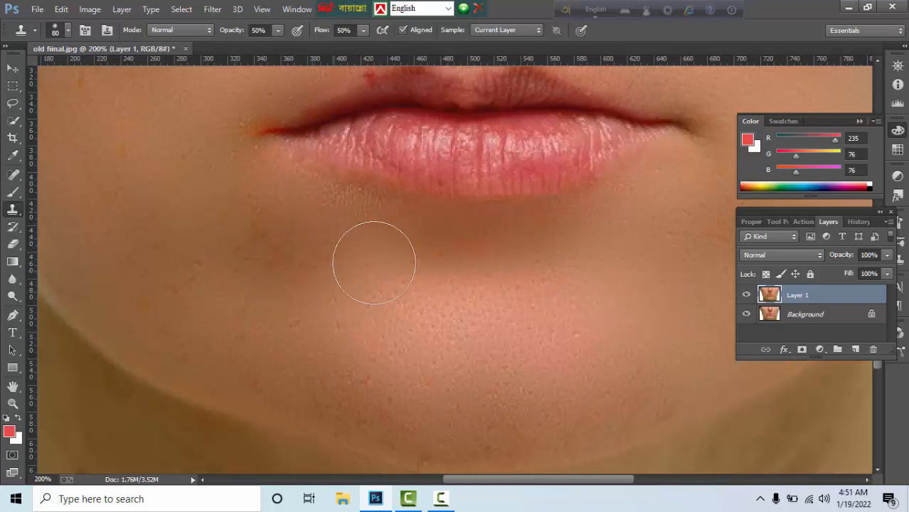
Enlarge the Clone Stamp to 90 px and clone clean skin over the chin blotches and the reddish left mouth corner
{"action": "left_click", "coordinate": [509, 257], "text": "ctrl+alt"}
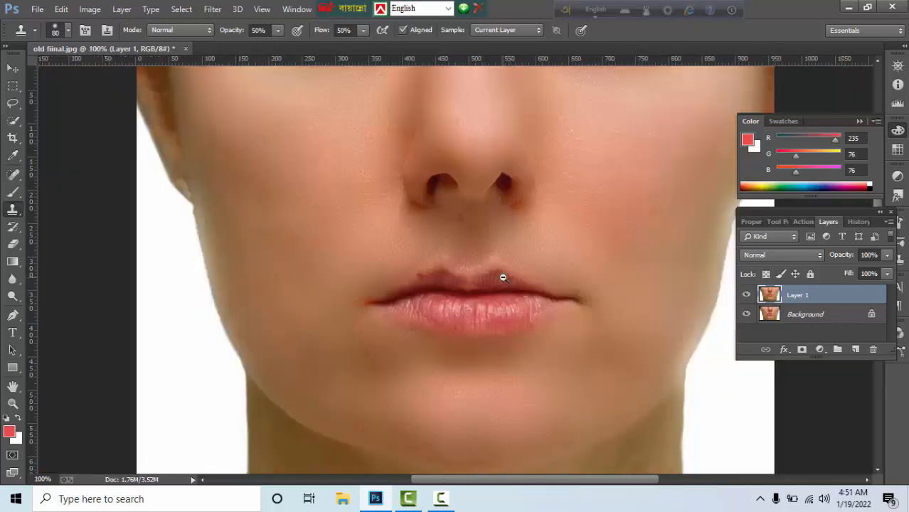
{"action": "left_click", "coordinate": [503, 277], "text": "ctrl+alt"}
{"action": "key", "text": "]"}
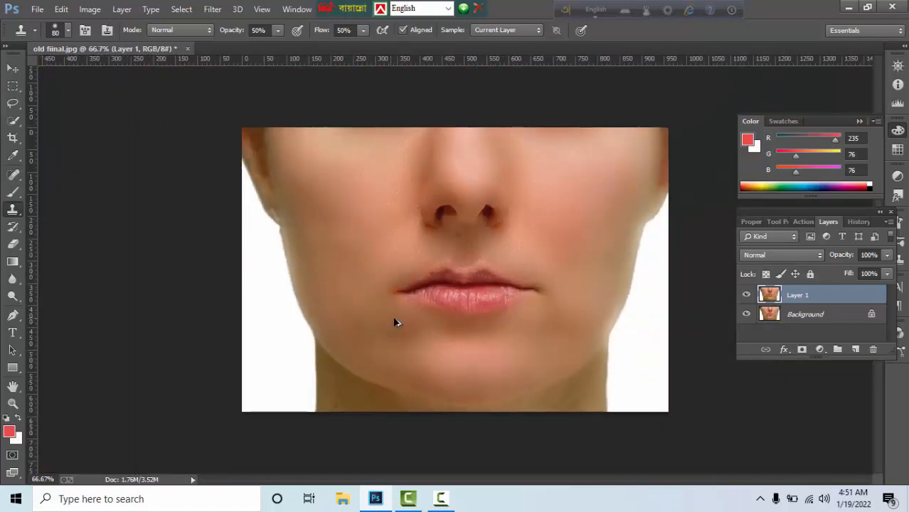
{"action": "left_click", "coordinate": [442, 340], "text": "ctrl"}
{"action": "left_click", "coordinate": [68, 30]}
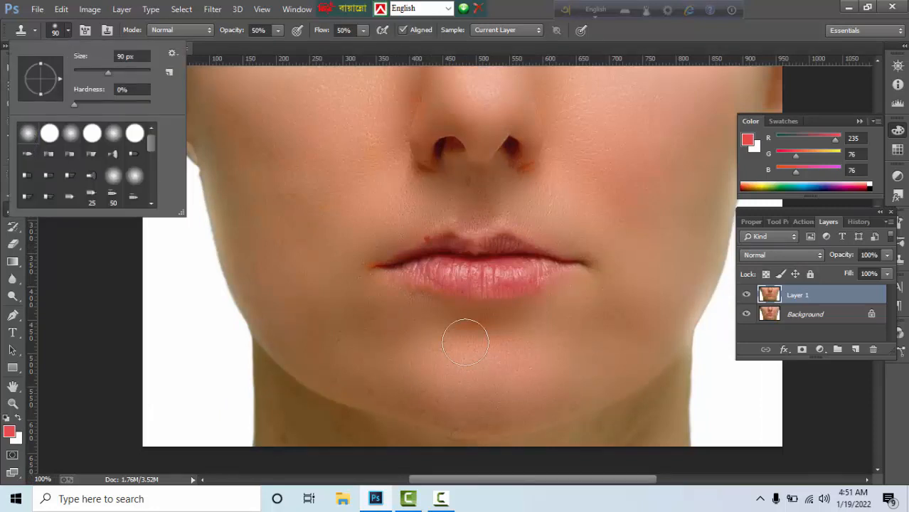
{"action": "left_click", "coordinate": [432, 370], "text": "alt"}
{"action": "left_click", "coordinate": [487, 387], "text": "alt"}
{"action": "left_click", "coordinate": [432, 376]}
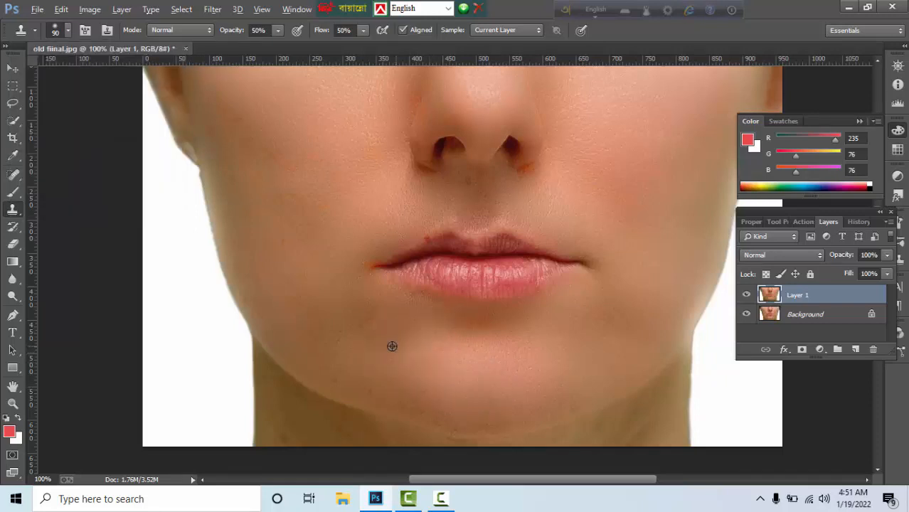
{"action": "left_click", "coordinate": [432, 358], "text": "alt"}
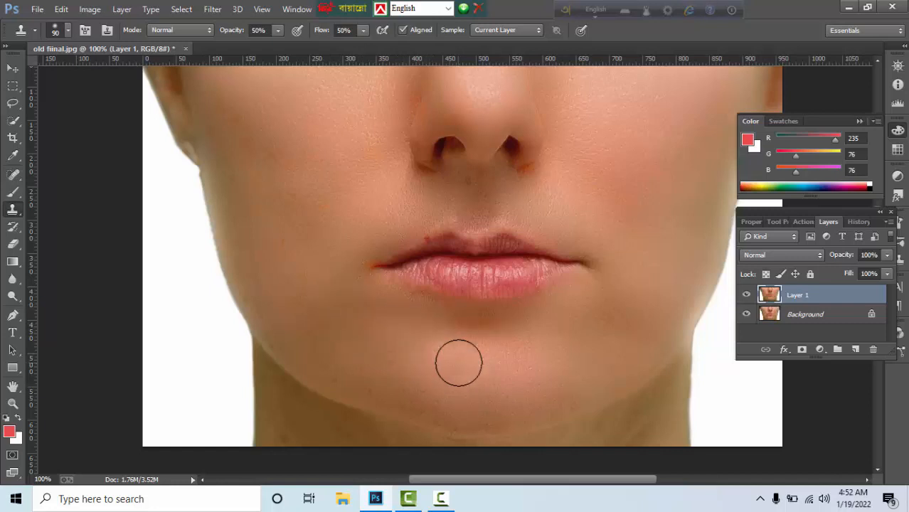
{"action": "left_click", "coordinate": [459, 320]}
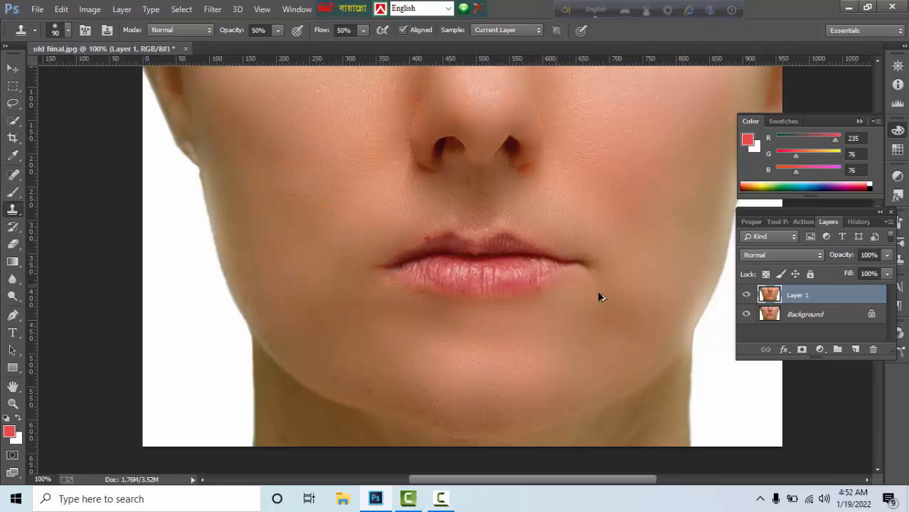
Clone smooth skin over the rough cheek areas on both sides of the nose with the 90 px Clone Stamp
{"action": "key", "text": "ctrl+minus"}
{"action": "left_click", "coordinate": [395, 121]}
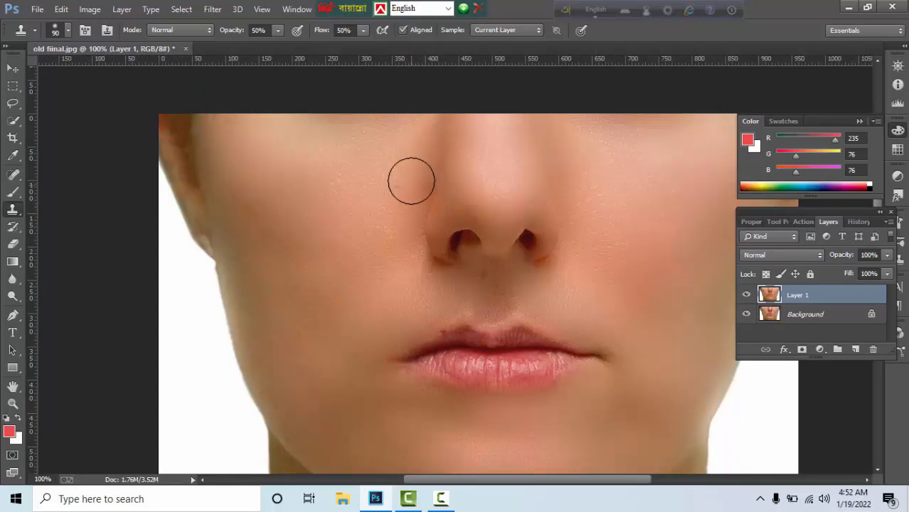
{"action": "left_click", "coordinate": [618, 144], "text": "alt"}
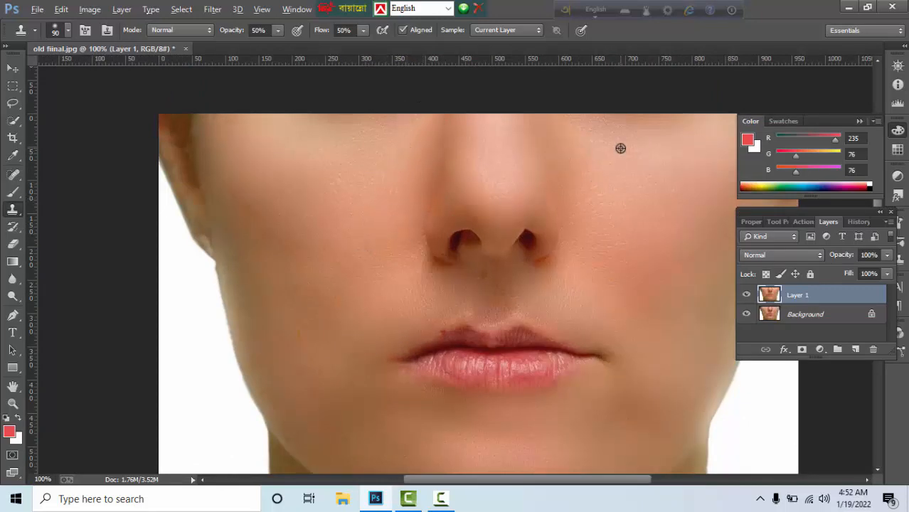
{"action": "mouse_move", "coordinate": [562, 128]}
{"action": "left_mouse_down"}
{"action": "mouse_move", "coordinate": [580, 202]}
{"action": "mouse_move", "coordinate": [559, 126]}
{"action": "mouse_move", "coordinate": [568, 177]}
{"action": "mouse_move", "coordinate": [581, 171]}
{"action": "mouse_move", "coordinate": [559, 108]}
{"action": "mouse_move", "coordinate": [579, 302]}
{"action": "left_mouse_up"}
{"action": "left_click", "coordinate": [393, 224]}
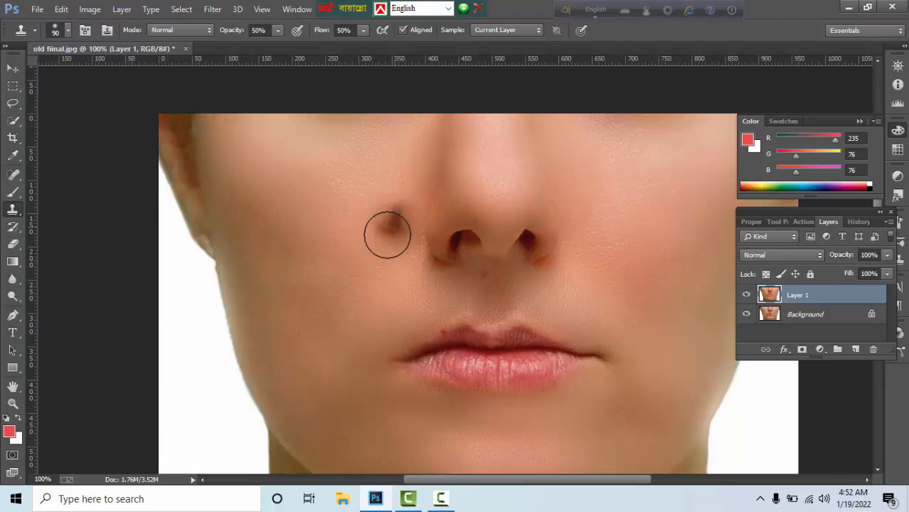
{"action": "key", "text": "ctrl+alt+z"}
{"action": "key", "text": "ctrl+alt+z"}
Clone smooth skin over the left cheek, enlarging the Clone Stamp to 150 px, and swap the foreground colour to white
{"action": "left_click", "coordinate": [382, 187]}
{"action": "scroll", "coordinate": [463, 221], "scroll_direction": "down", "scroll_amount": 3}
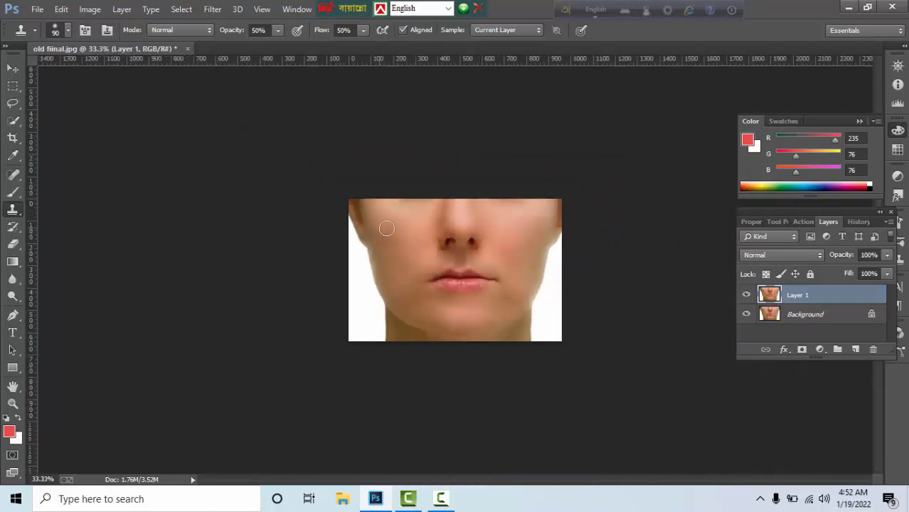
{"action": "key", "text": "bracketright"}
{"action": "left_click", "coordinate": [17, 420]}
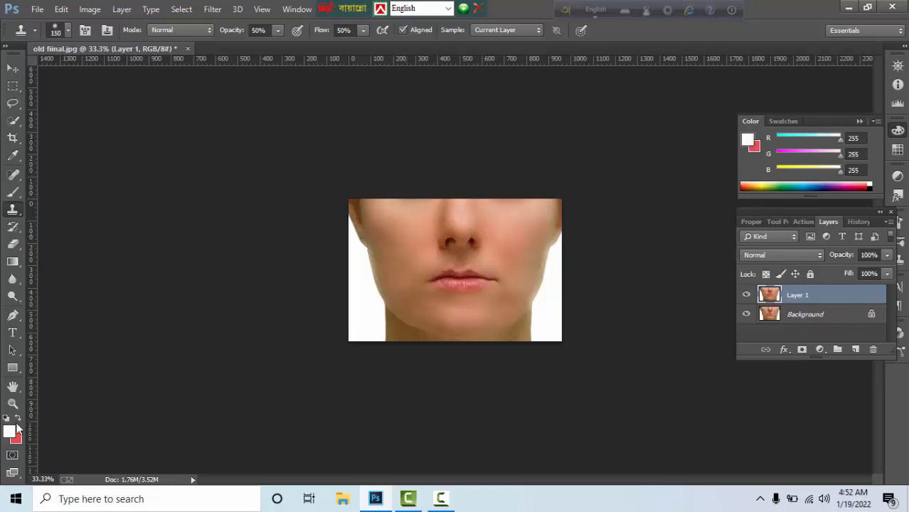
{"action": "left_click", "coordinate": [403, 251]}
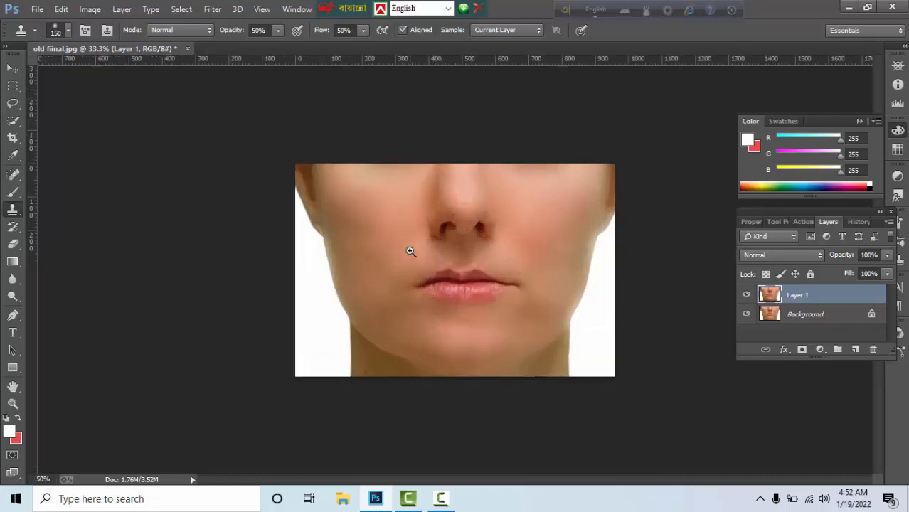
{"action": "left_click", "coordinate": [368, 235]}
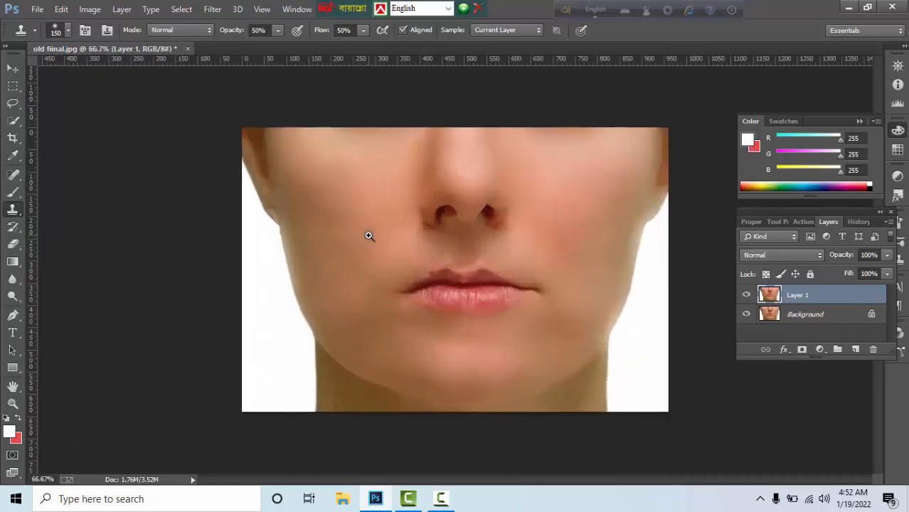
{"action": "left_click", "coordinate": [345, 174], "text": "alt"}
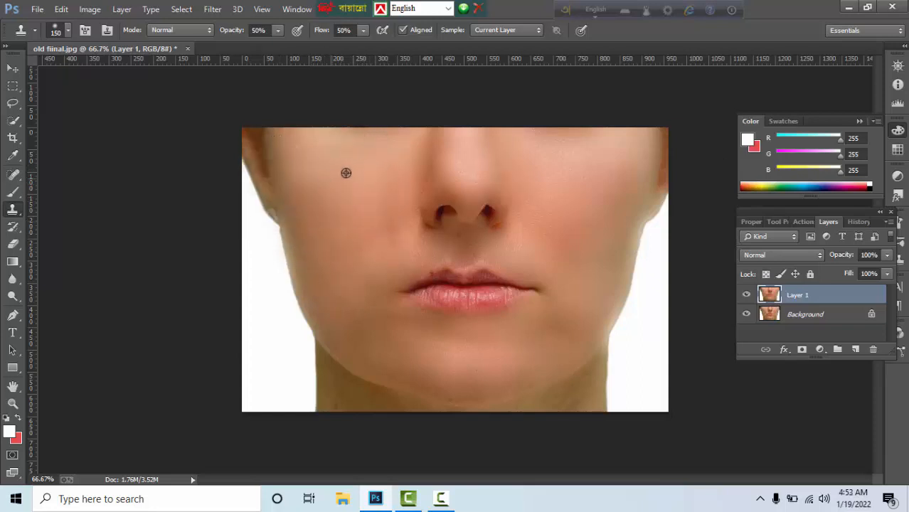
{"action": "key", "text": "ctrl+minus"}
{"action": "key", "text": "ctrl+minus"}
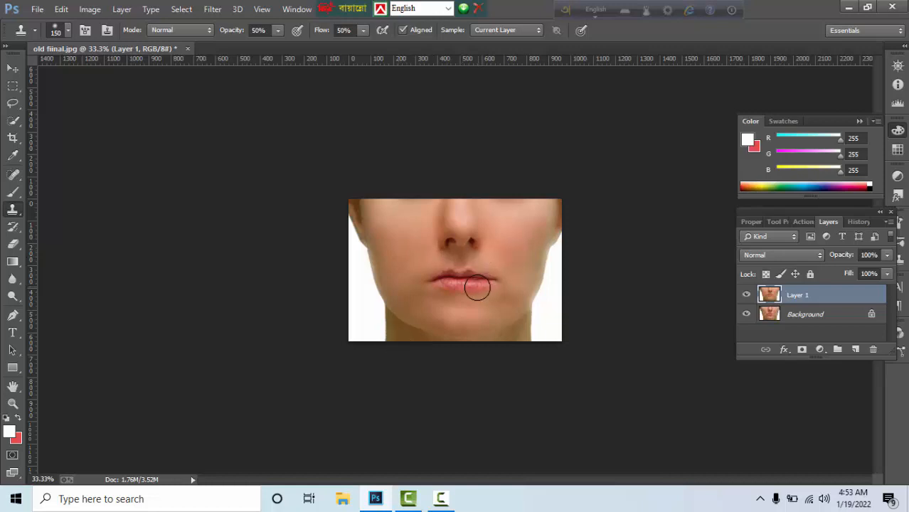
{"action": "key", "text": "ctrl+plus"}
{"action": "key", "text": "ctrl+plus"}
Sharpen Layer 1 with Unsharp Mask at Amount 34%, Radius 95.5 pixels and Threshold 77 levels
{"action": "key", "text": "p"}
{"action": "left_click", "coordinate": [211, 10]}
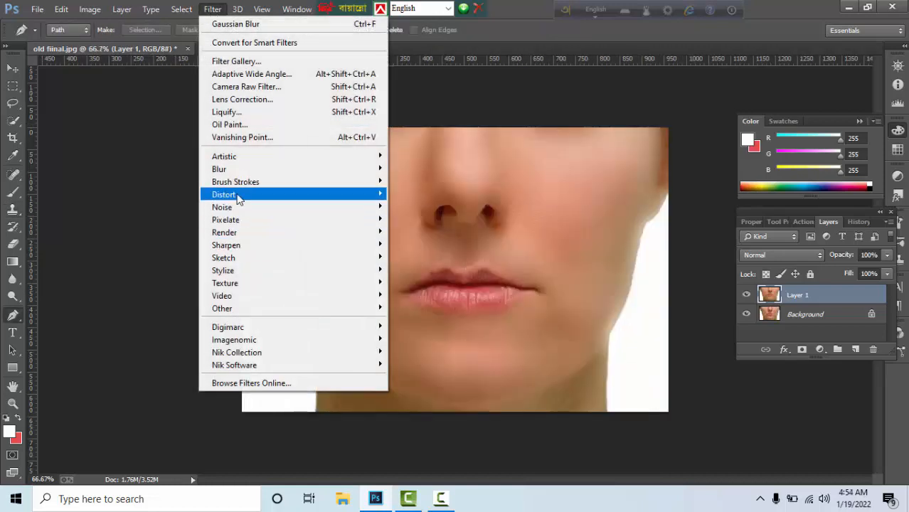
{"action": "mouse_move", "coordinate": [247, 250]}
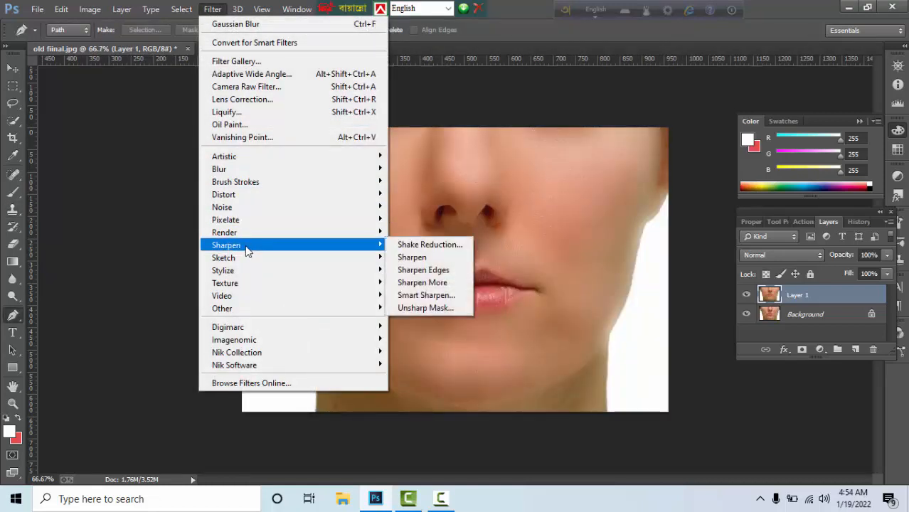
{"action": "left_click", "coordinate": [430, 308]}
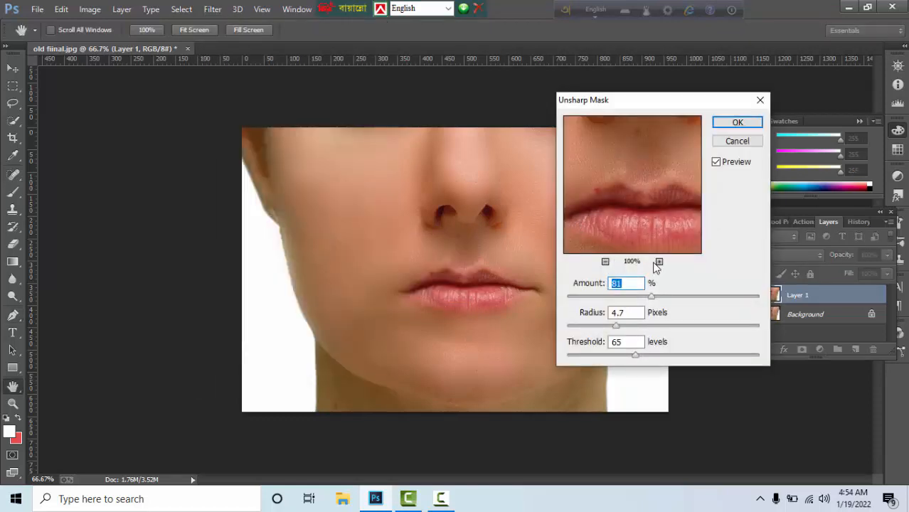
{"action": "left_click", "coordinate": [606, 262]}
{"action": "left_click", "coordinate": [605, 262]}
{"action": "left_click", "coordinate": [606, 262]}
{"action": "left_click", "coordinate": [605, 262]}
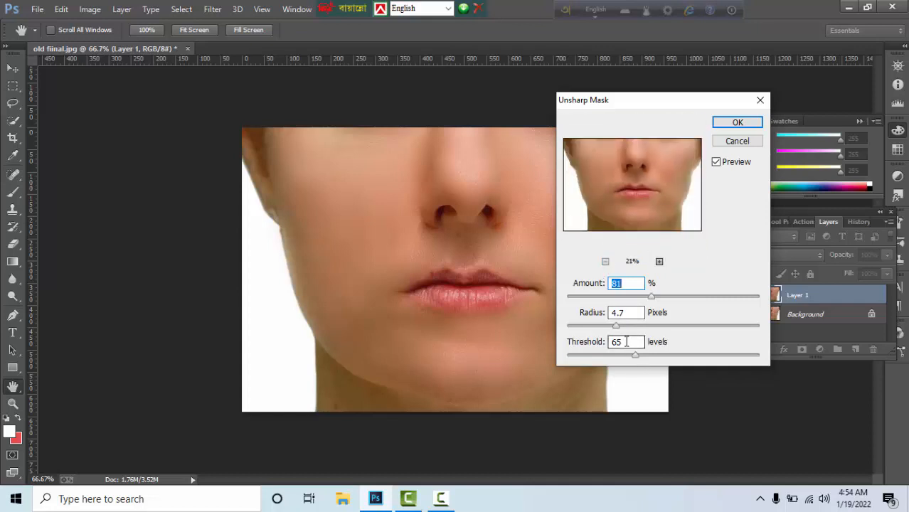
{"action": "left_click_drag", "start_coordinate": [657, 299], "coordinate": [660, 298]}
{"action": "left_click_drag", "start_coordinate": [619, 328], "coordinate": [573, 357]}
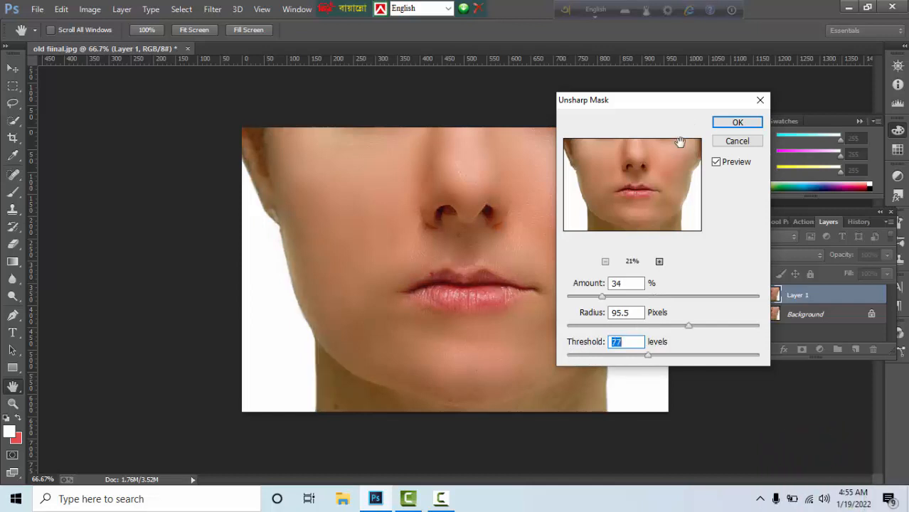
{"action": "left_click", "coordinate": [736, 122]}
Trace a closed Pen path around both lips from corner to corner and convert it to a selection
{"action": "key", "text": "p"}
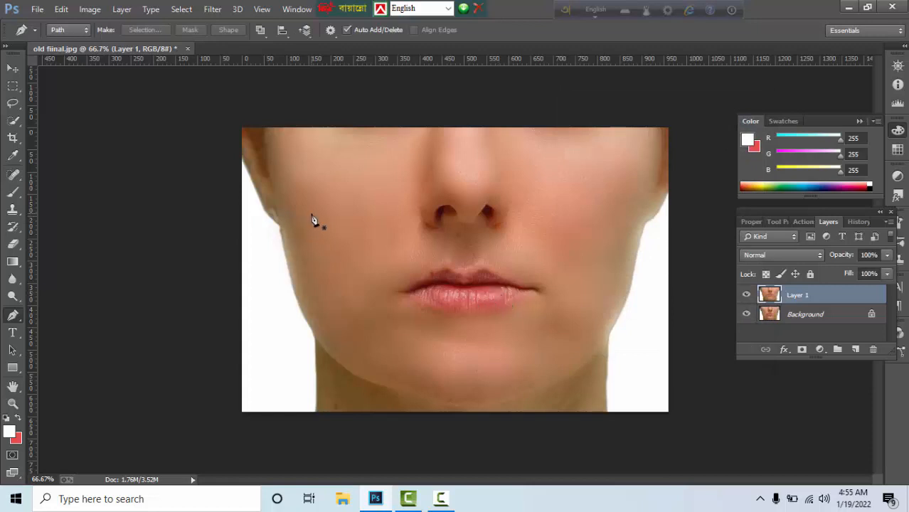
{"action": "left_click", "coordinate": [397, 291]}
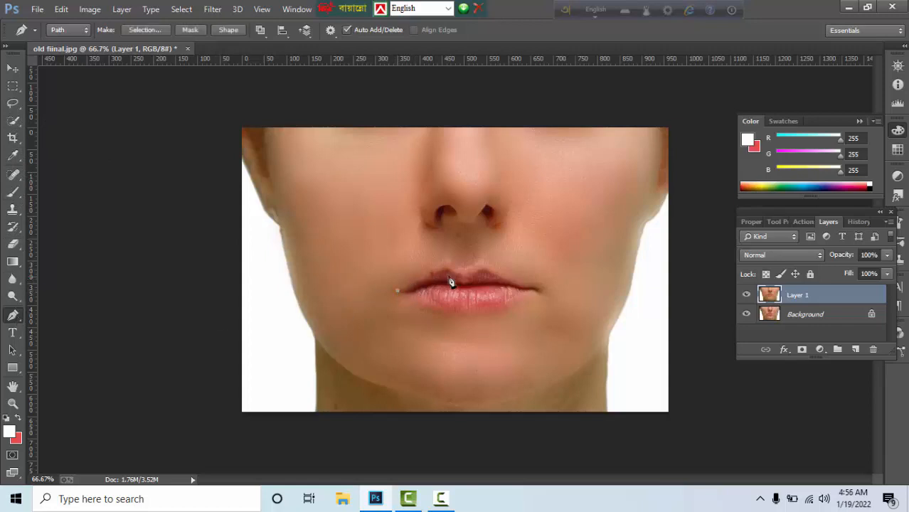
{"action": "left_click_drag", "start_coordinate": [459, 275], "coordinate": [495, 286]}
{"action": "left_click", "coordinate": [460, 273], "text": "alt"}
{"action": "left_click_drag", "start_coordinate": [582, 330], "coordinate": [585, 331]}
{"action": "left_click", "coordinate": [541, 294], "text": "alt"}
{"action": "key", "text": "Return"}
{"action": "key", "text": "ctrl+Return"}
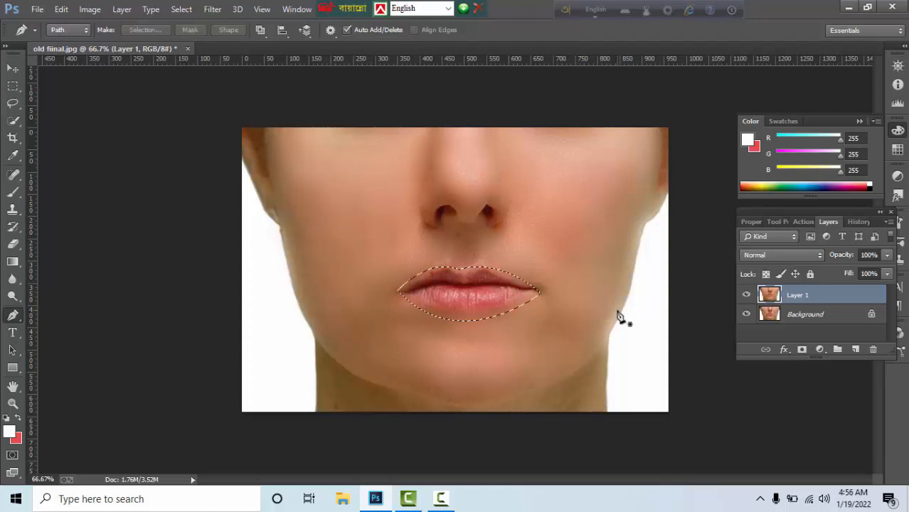
Add a new layer, set the foreground colour to dark red 931818 and fill the lip selection with it
{"action": "left_click", "coordinate": [856, 349]}
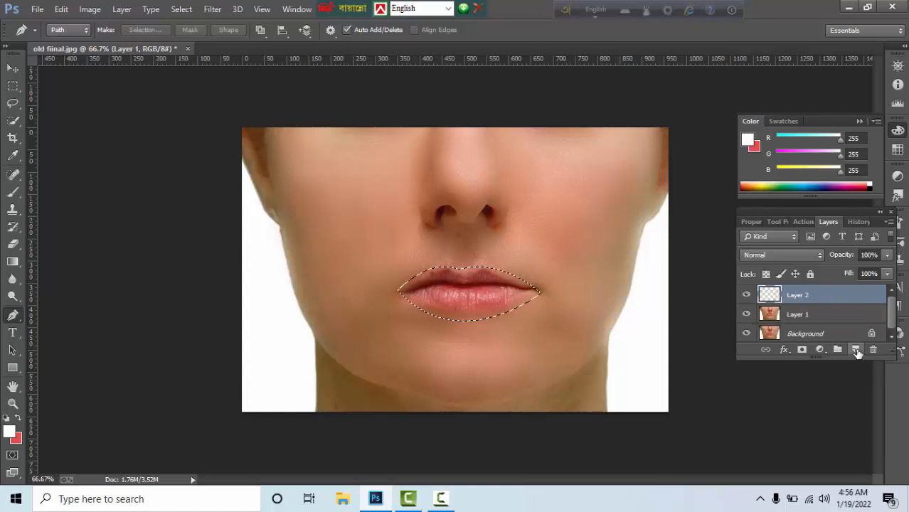
{"action": "left_click", "coordinate": [9, 431]}
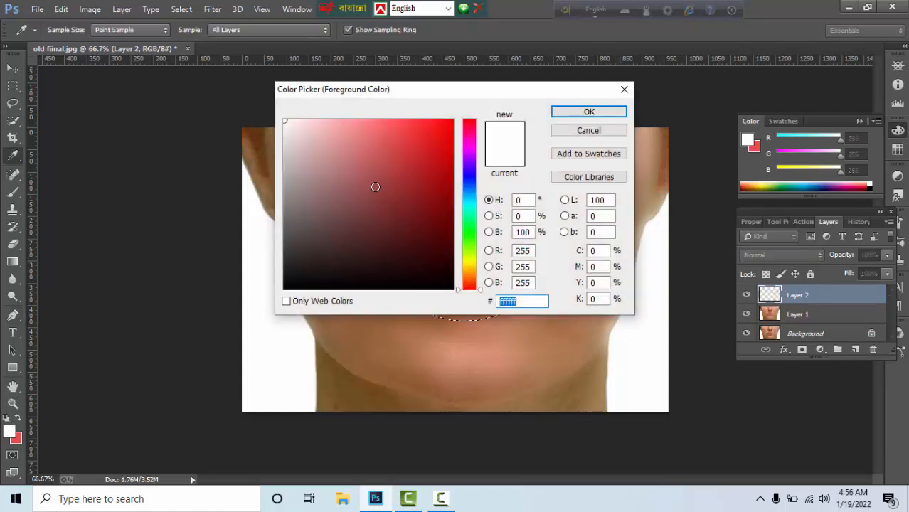
{"action": "left_click", "coordinate": [377, 193]}
{"action": "left_click", "coordinate": [387, 174]}
{"action": "left_click", "coordinate": [426, 192]}
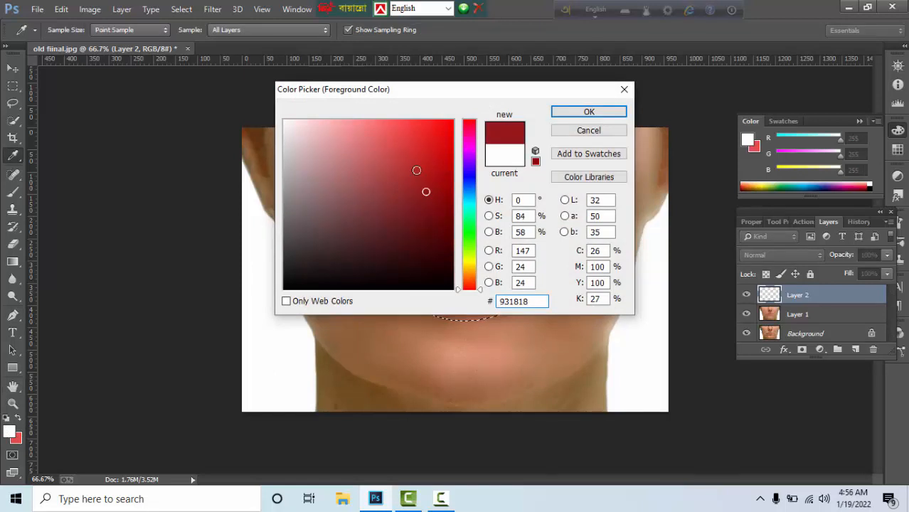
{"action": "left_click", "coordinate": [587, 113]}
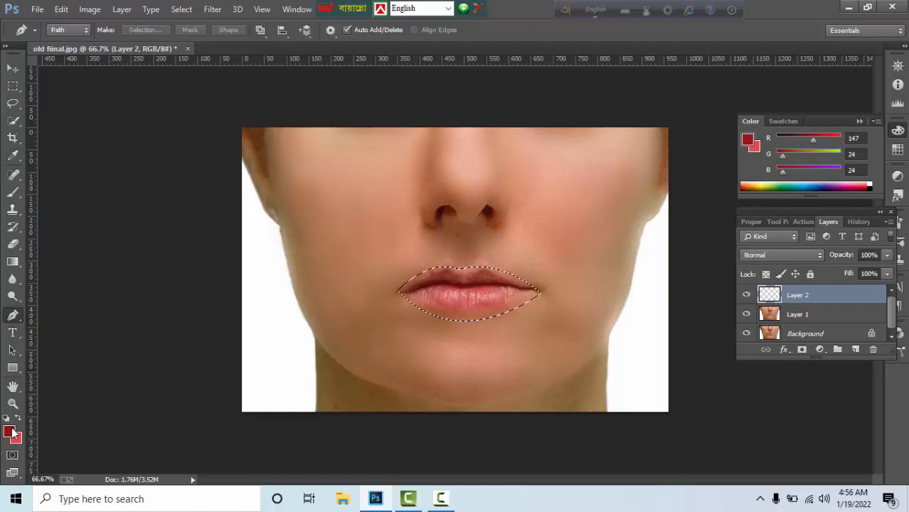
{"action": "key", "text": "alt+BackSpace"}
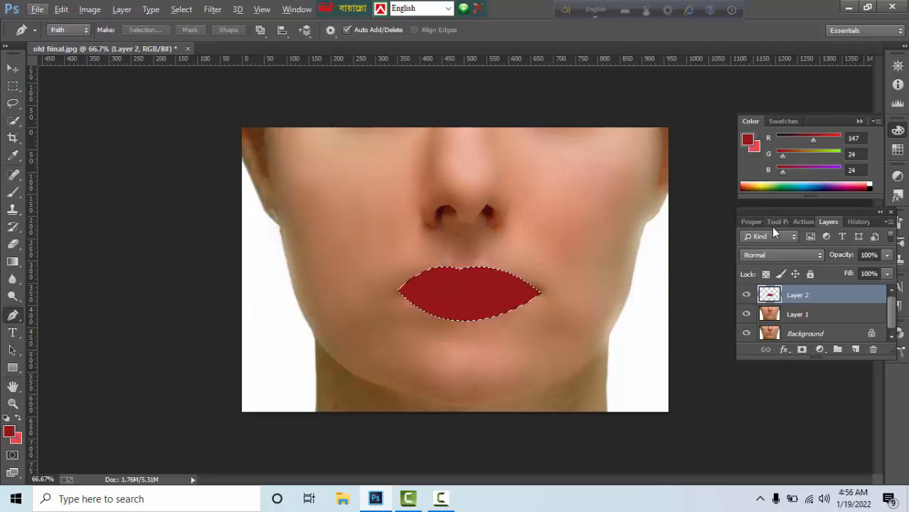
Set the lip colour layer's blend mode to Multiply and deselect the lips
{"action": "left_click", "coordinate": [774, 254]}
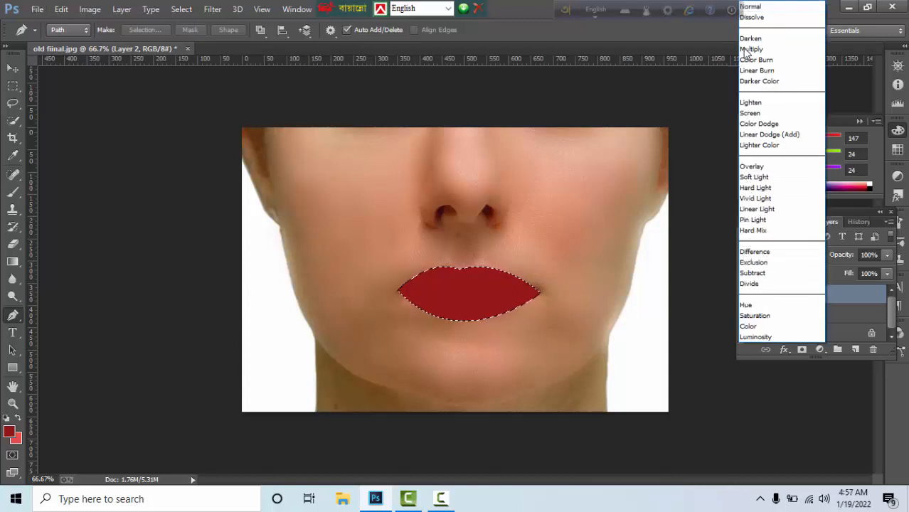
{"action": "left_click", "coordinate": [767, 47]}
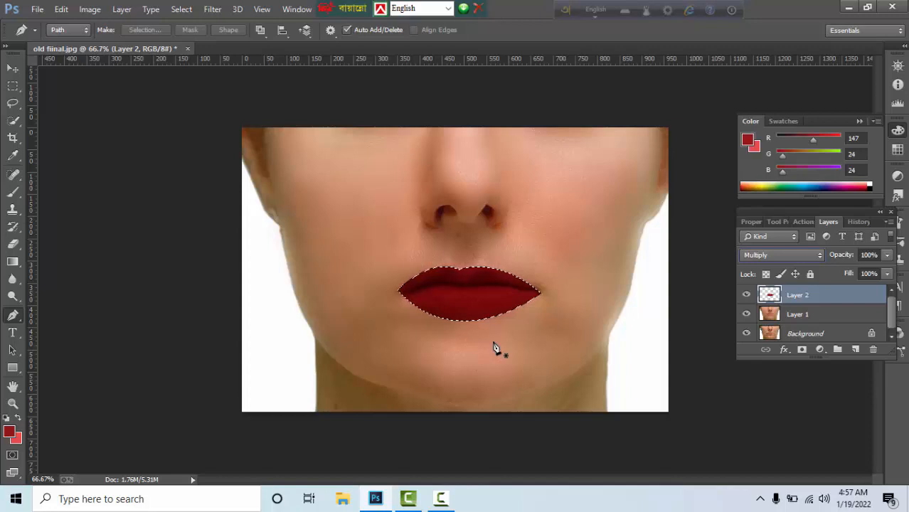
{"action": "key", "text": "ctrl+d"}
Load the lip shape on Layer 2 as a selection, feather it by 2 pixels to soften the red edge, and deselect
{"action": "left_click", "coordinate": [480, 324]}
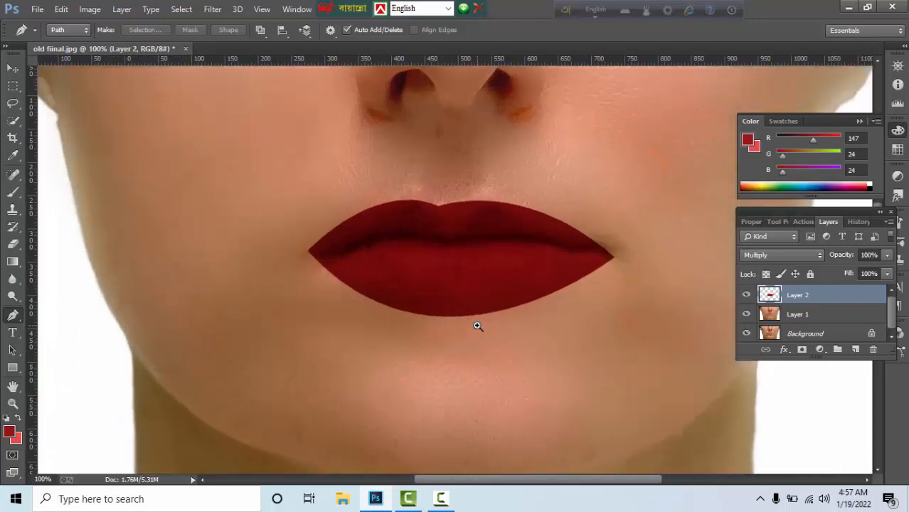
{"action": "left_click", "coordinate": [477, 326]}
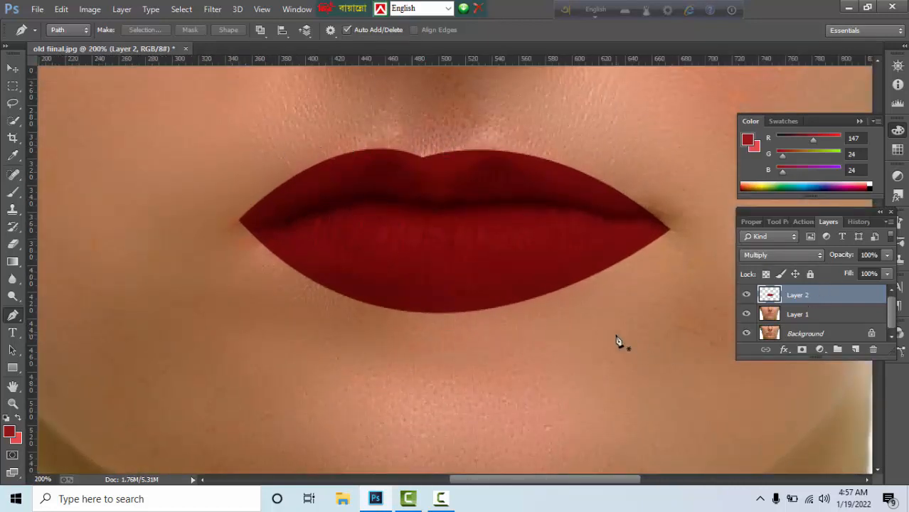
{"action": "left_click", "coordinate": [772, 297], "text": "ctrl"}
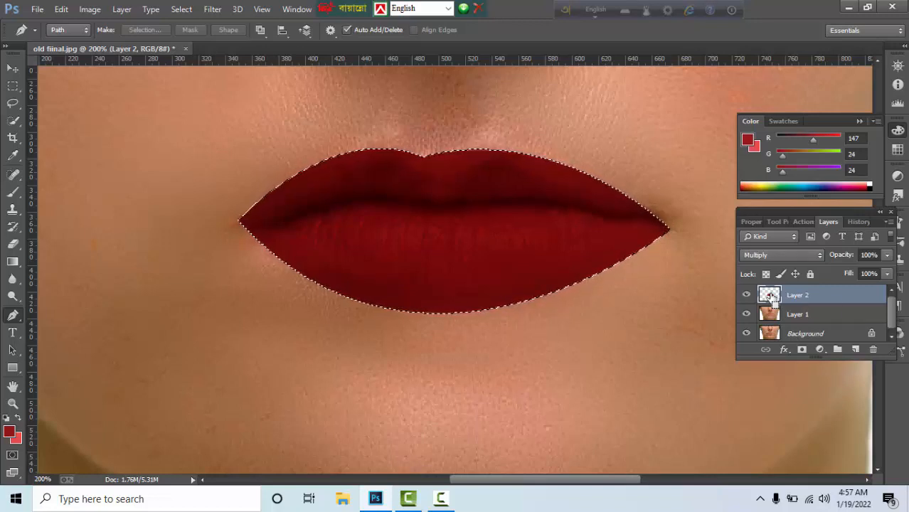
{"action": "key", "text": "shift+F6"}
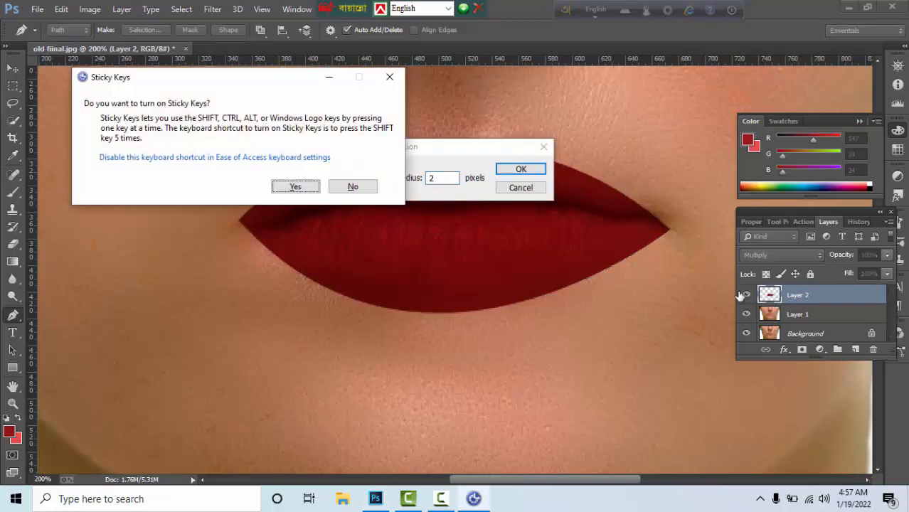
{"action": "left_click", "coordinate": [390, 77]}
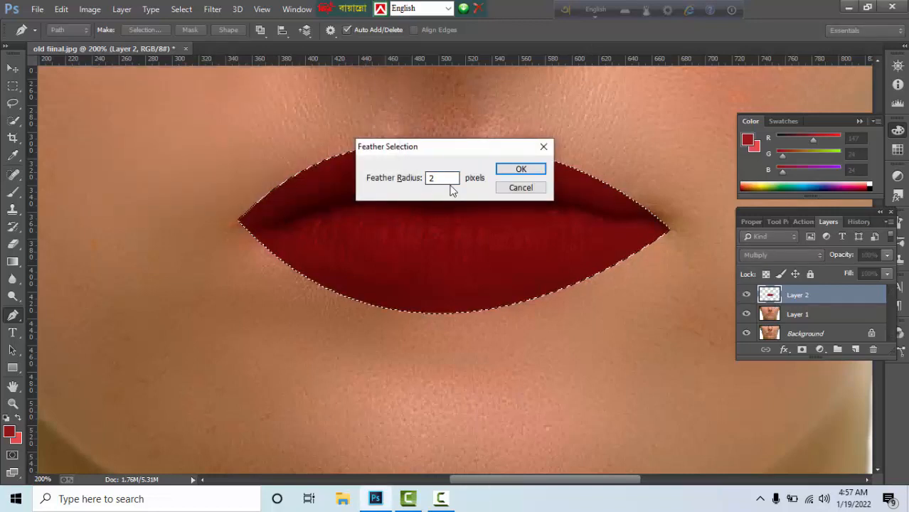
{"action": "left_click", "coordinate": [521, 170]}
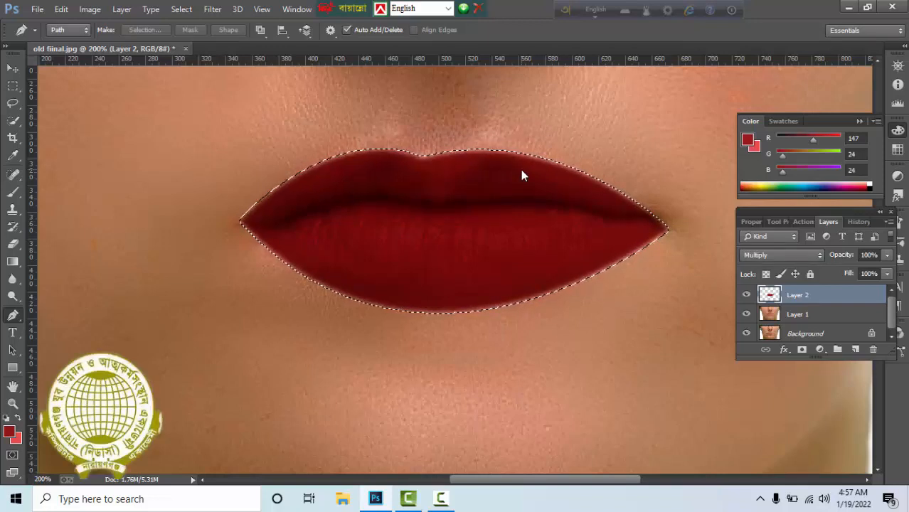
{"action": "left_click", "coordinate": [460, 220], "text": "ctrl"}
{"action": "key", "text": "ctrl+d"}
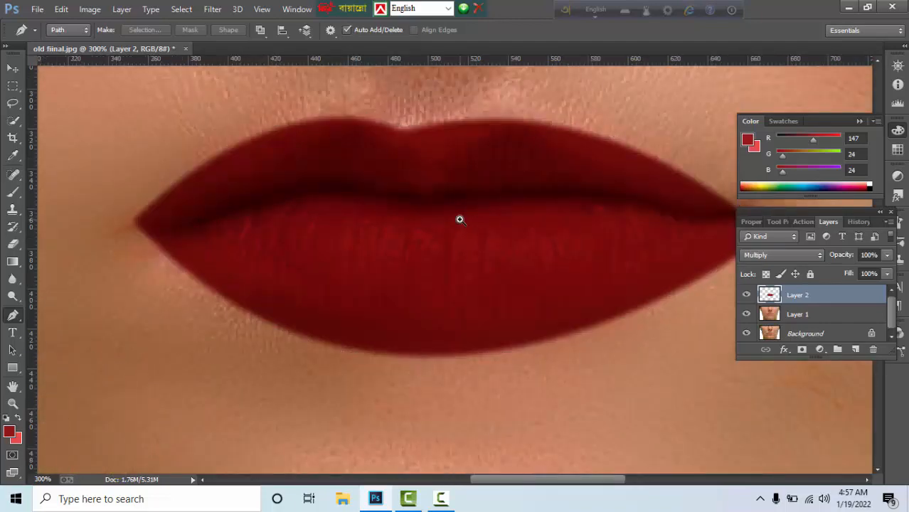
Add a new layer named "meckup" above the lip colour layer
{"action": "left_click", "coordinate": [487, 226], "text": "ctrl+alt"}
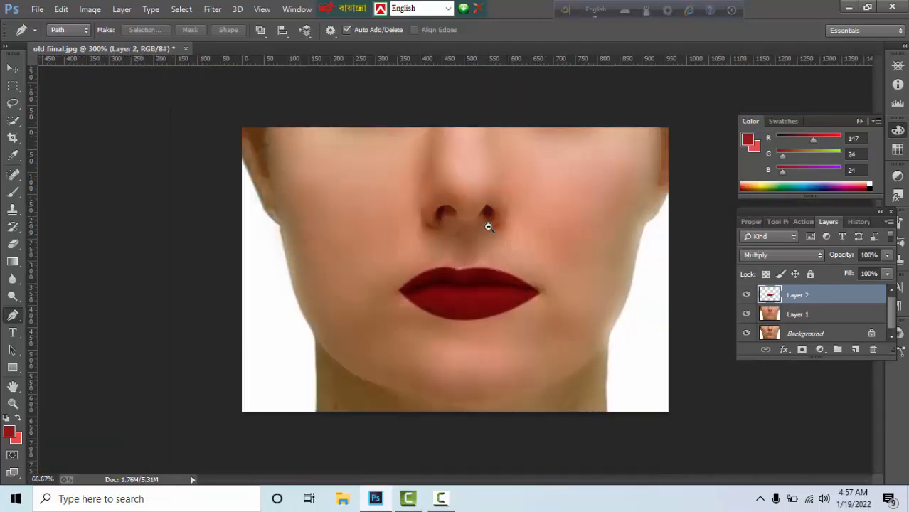
{"action": "left_click_drag", "start_coordinate": [486, 289], "coordinate": [489, 307]}
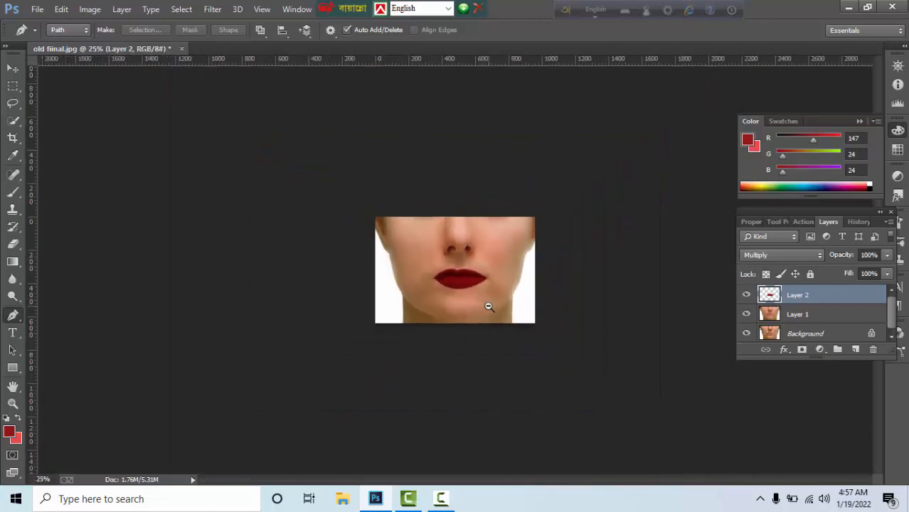
{"action": "left_click", "coordinate": [489, 302], "text": "ctrl"}
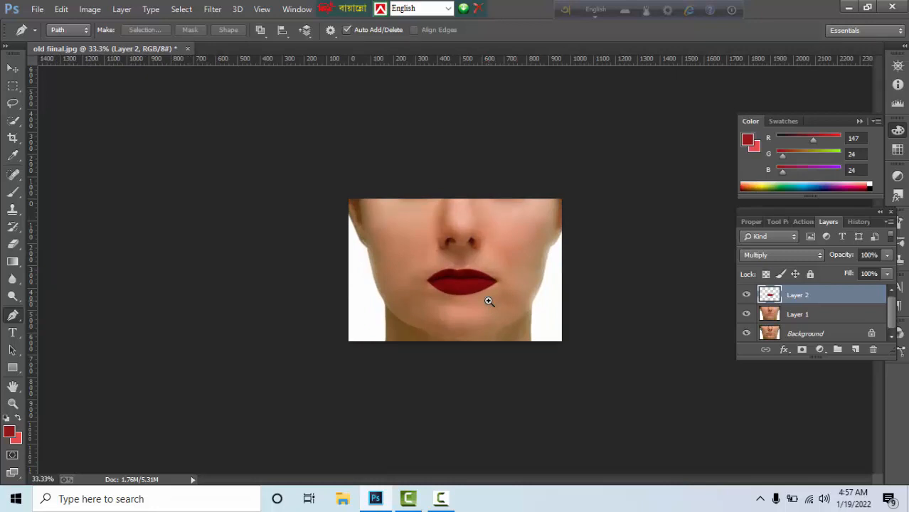
{"action": "left_click", "coordinate": [493, 297], "text": "ctrl"}
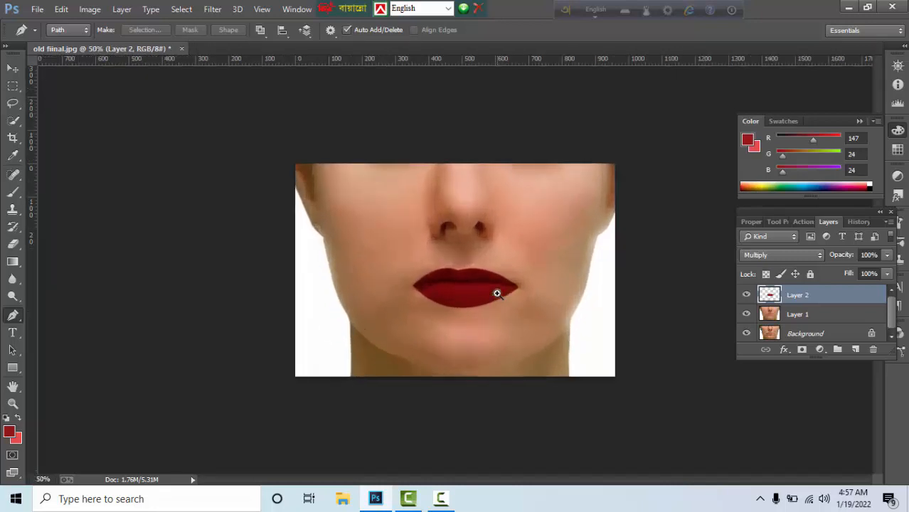
{"action": "left_click", "coordinate": [856, 352], "text": "alt"}
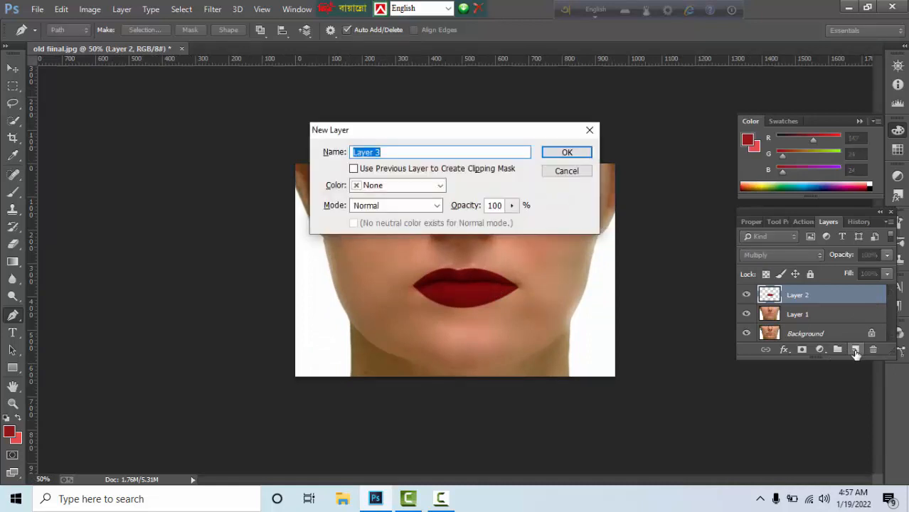
{"action": "type", "text": "meckup"}
{"action": "left_click", "coordinate": [569, 152]}
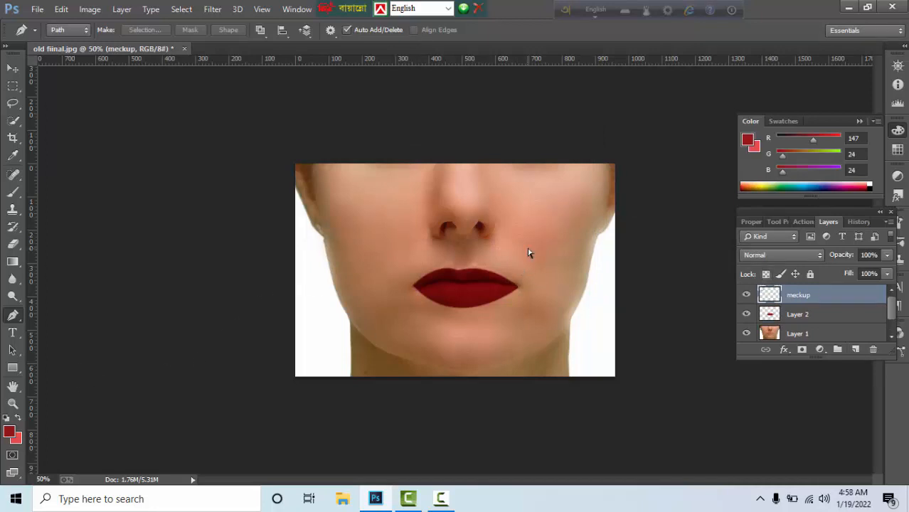
Set up the Brush tool at 175 px with a light pink foreground colour of RGB 241, 118, 118
{"action": "key", "text": "ctrl+plus"}
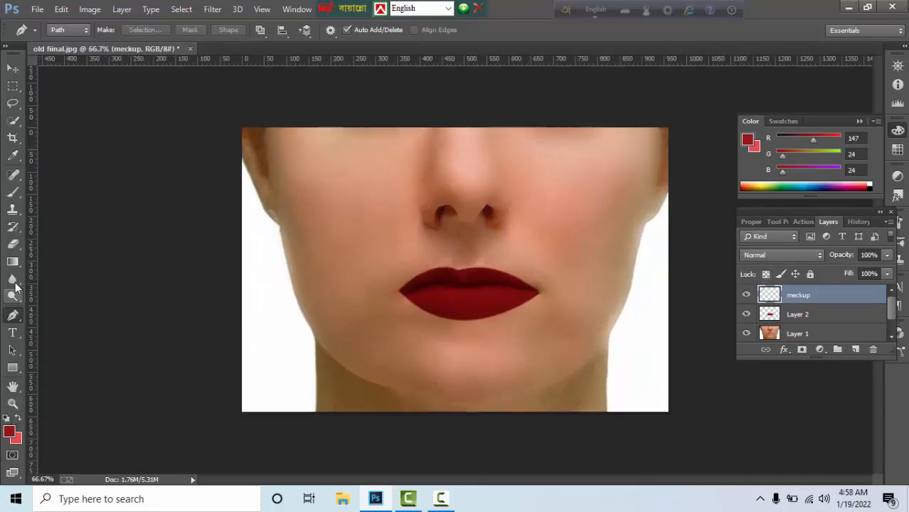
{"action": "left_click", "coordinate": [13, 194]}
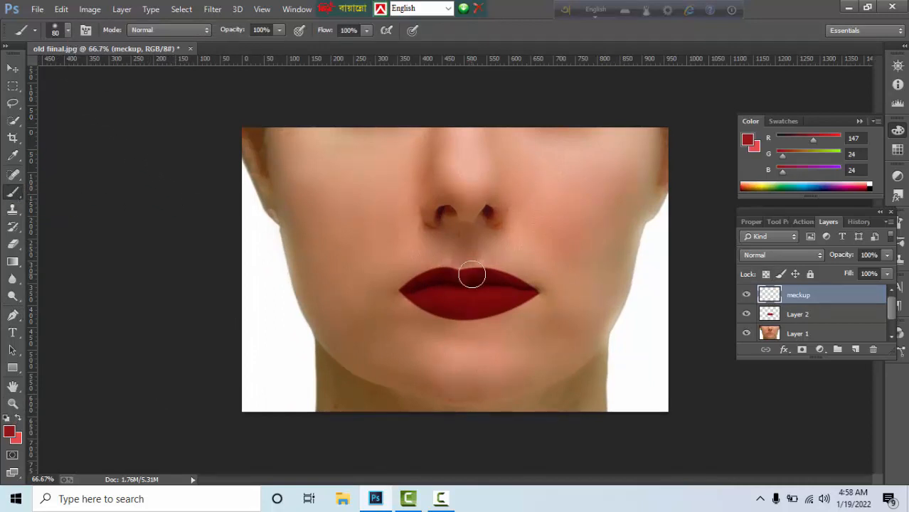
{"action": "key", "text": "bracketright"}
{"action": "key", "text": "bracketright"}
{"action": "key", "text": "bracketright"}
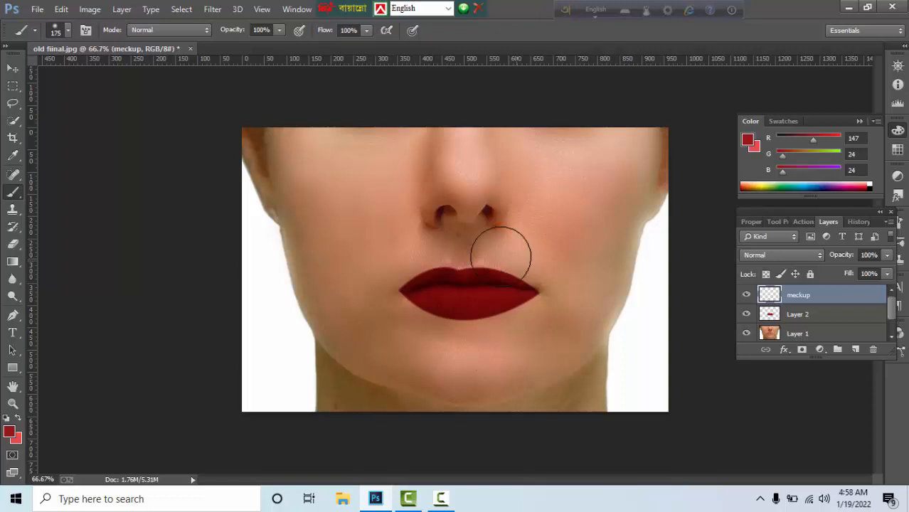
{"action": "left_click", "coordinate": [10, 433]}
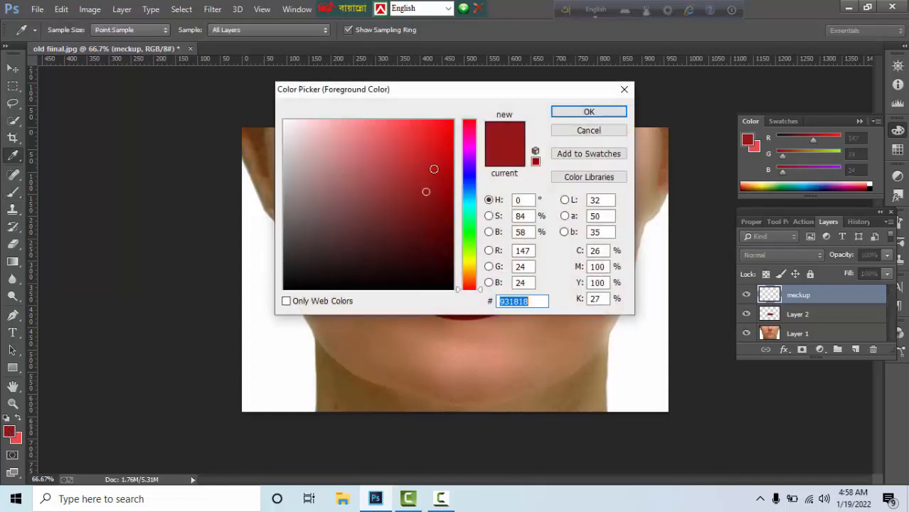
{"action": "left_click", "coordinate": [361, 129]}
{"action": "left_click", "coordinate": [365, 125]}
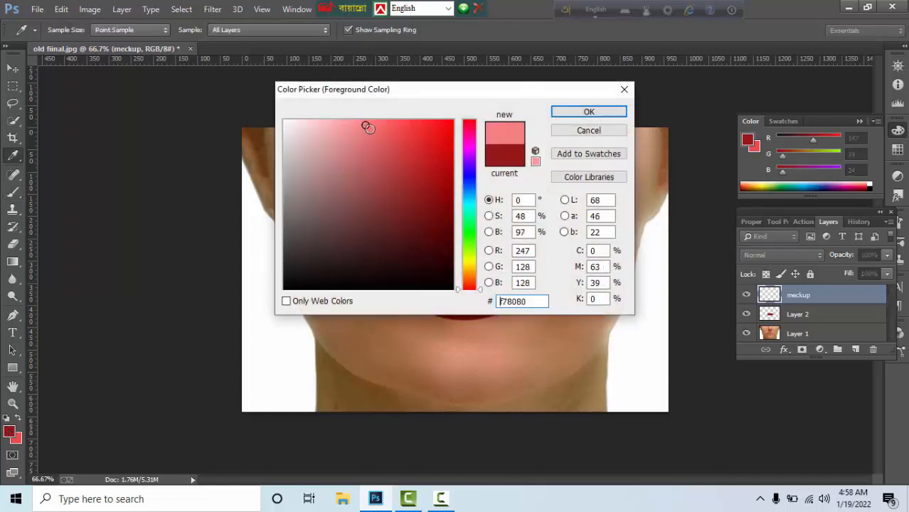
{"action": "left_click", "coordinate": [370, 129]}
{"action": "left_click", "coordinate": [589, 112]}
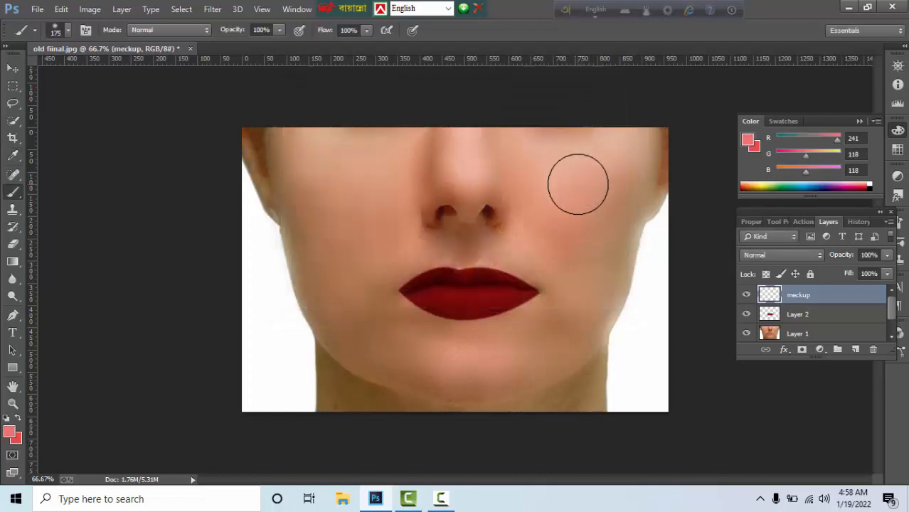
Paint pink blush over both cheeks on the meckup layer and lower the layer's opacity to 22%
{"action": "left_click_drag", "start_coordinate": [580, 183], "coordinate": [587, 208]}
{"action": "left_click_drag", "start_coordinate": [329, 158], "coordinate": [325, 183]}
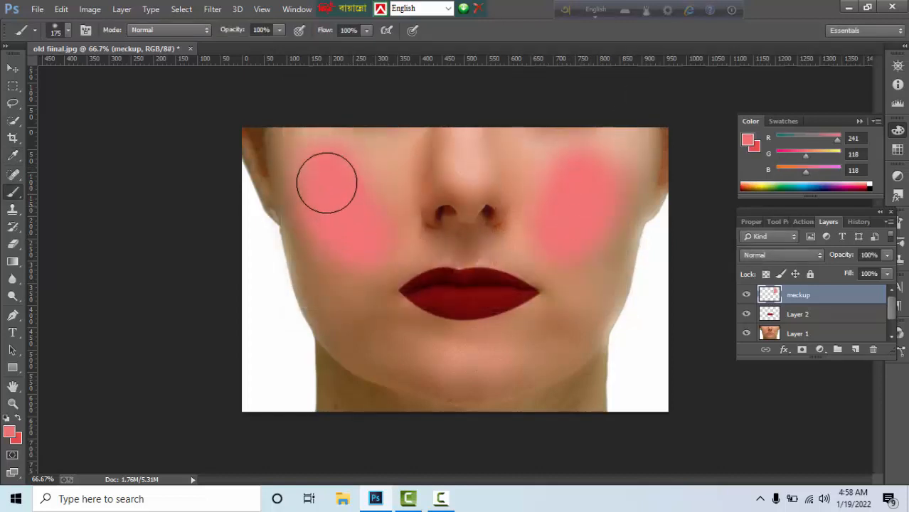
{"action": "mouse_move", "coordinate": [606, 199]}
{"action": "left_mouse_down"}
{"action": "mouse_move", "coordinate": [609, 178]}
{"action": "mouse_move", "coordinate": [575, 240]}
{"action": "left_mouse_up"}
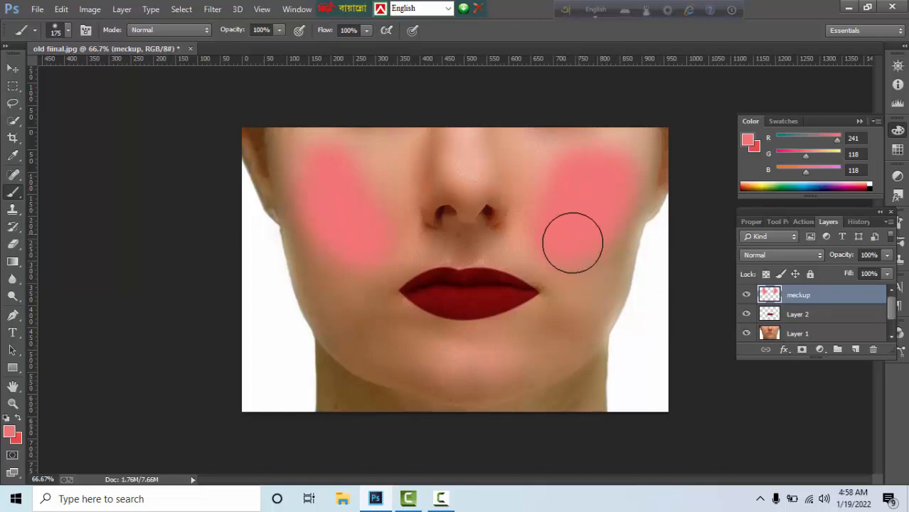
{"action": "left_click", "coordinate": [888, 255]}
{"action": "left_click_drag", "start_coordinate": [852, 269], "coordinate": [836, 275]}
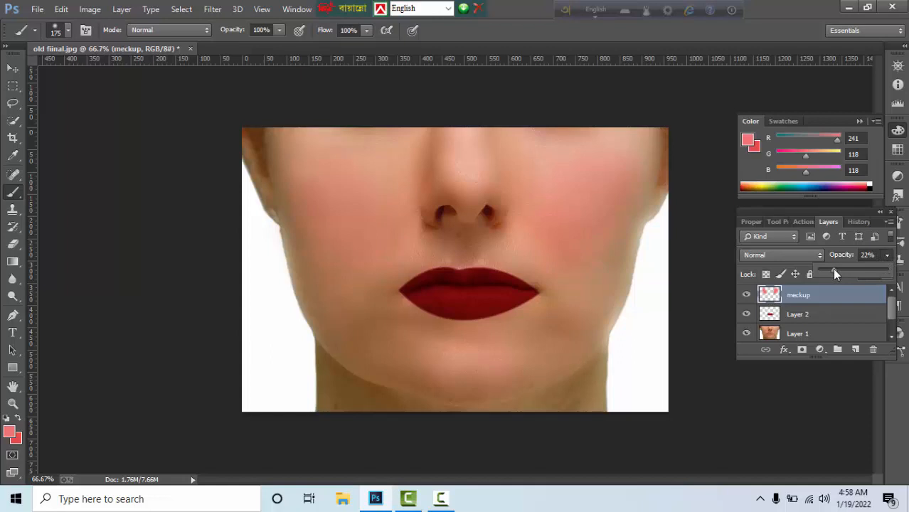
Soften the blush on both cheeks with the 200 px Blur tool at 50% strength
{"action": "left_click", "coordinate": [11, 281]}
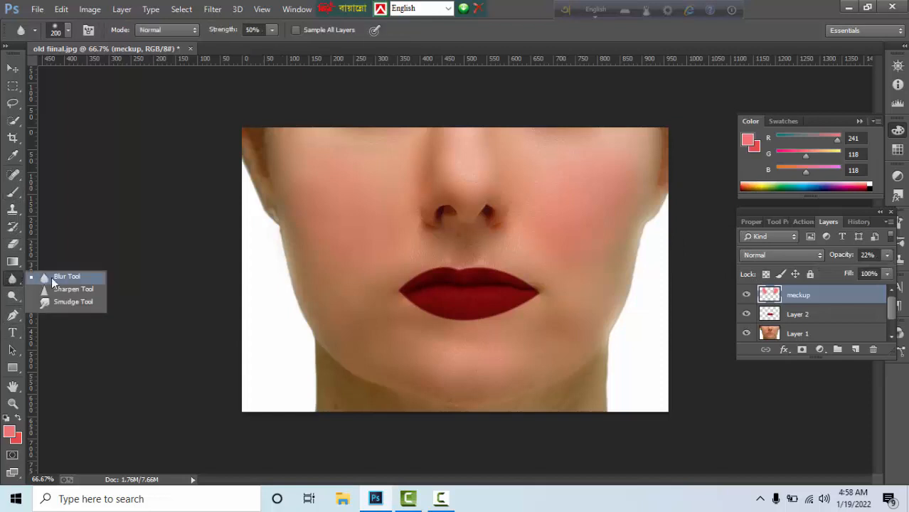
{"action": "left_click", "coordinate": [52, 276]}
{"action": "mouse_move", "coordinate": [636, 209]}
{"action": "left_mouse_down"}
{"action": "mouse_move", "coordinate": [587, 253]}
{"action": "mouse_move", "coordinate": [592, 176]}
{"action": "mouse_move", "coordinate": [546, 209]}
{"action": "mouse_move", "coordinate": [543, 235]}
{"action": "mouse_move", "coordinate": [592, 201]}
{"action": "mouse_move", "coordinate": [570, 225]}
{"action": "mouse_move", "coordinate": [550, 224]}
{"action": "mouse_move", "coordinate": [563, 239]}
{"action": "mouse_move", "coordinate": [564, 196]}
{"action": "mouse_move", "coordinate": [597, 156]}
{"action": "mouse_move", "coordinate": [547, 217]}
{"action": "left_mouse_up"}
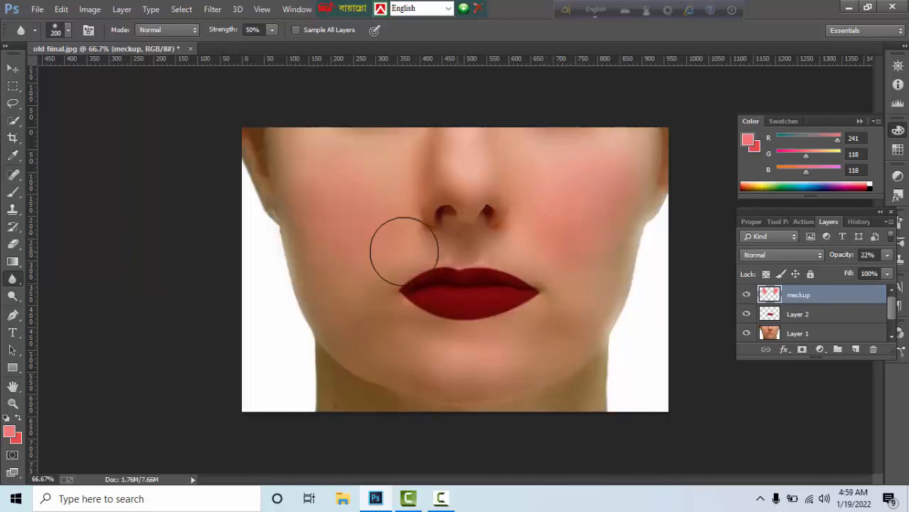
{"action": "mouse_move", "coordinate": [360, 181]}
{"action": "left_mouse_down"}
{"action": "mouse_move", "coordinate": [339, 263]}
{"action": "mouse_move", "coordinate": [358, 186]}
{"action": "mouse_move", "coordinate": [373, 202]}
{"action": "mouse_move", "coordinate": [370, 282]}
{"action": "mouse_move", "coordinate": [341, 294]}
{"action": "left_mouse_up"}
{"action": "mouse_move", "coordinate": [606, 165]}
{"action": "left_mouse_down"}
{"action": "mouse_move", "coordinate": [583, 168]}
{"action": "mouse_move", "coordinate": [616, 226]}
{"action": "mouse_move", "coordinate": [562, 246]}
{"action": "mouse_move", "coordinate": [542, 211]}
{"action": "mouse_move", "coordinate": [558, 265]}
{"action": "left_mouse_up"}
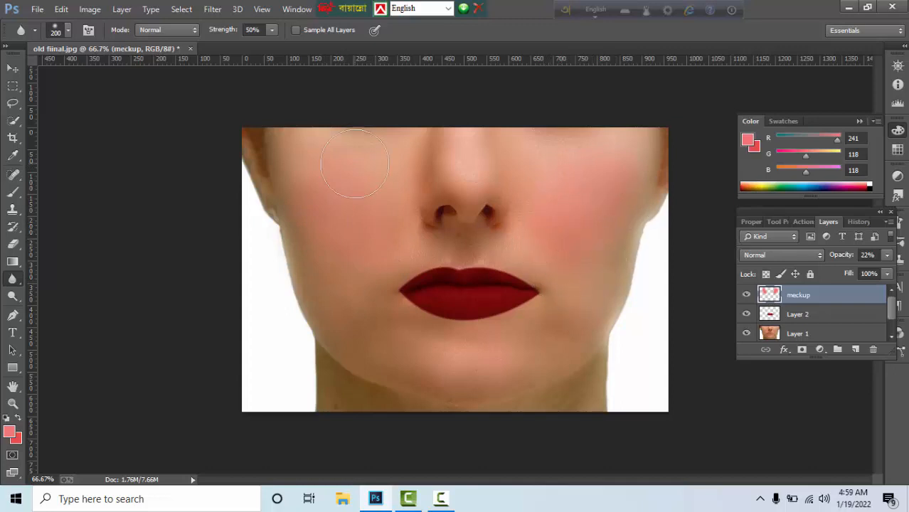
Raise the Blur tool strength to 100% and soften the blush on both cheeks further
{"action": "left_click", "coordinate": [271, 31]}
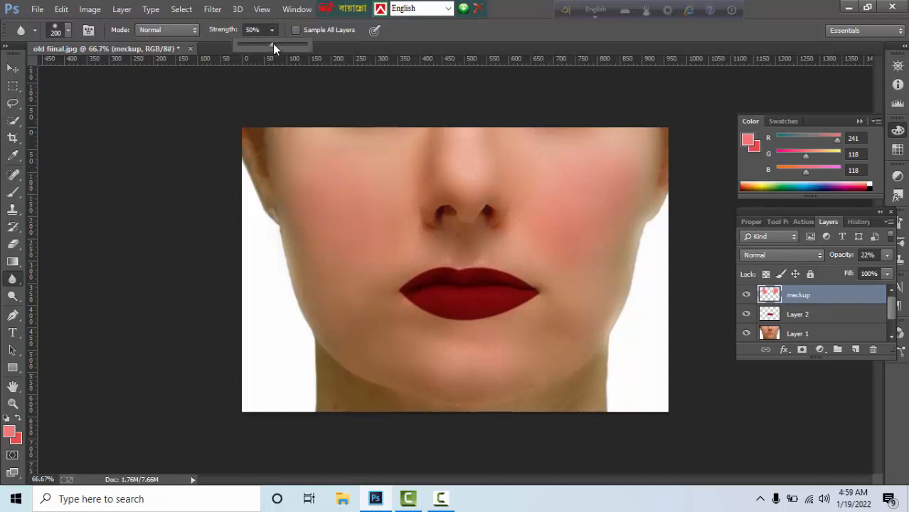
{"action": "left_click_drag", "start_coordinate": [274, 47], "coordinate": [345, 57]}
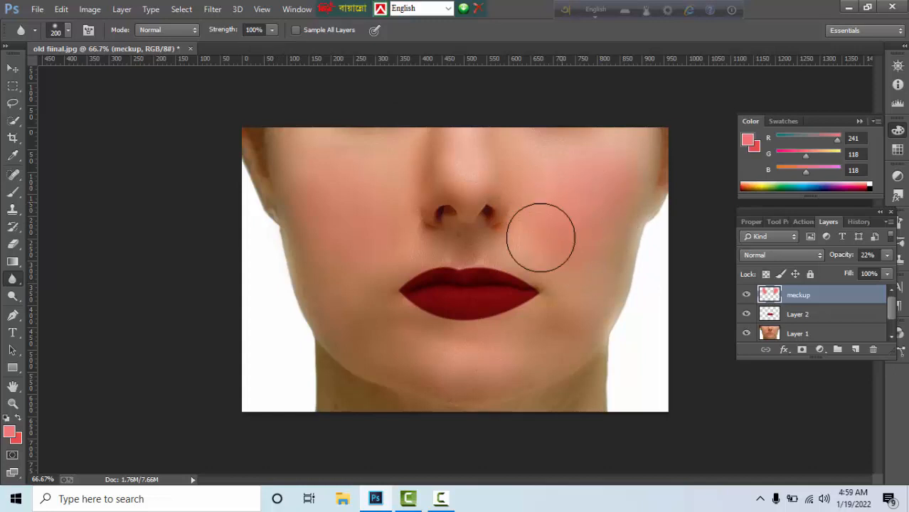
{"action": "mouse_move", "coordinate": [541, 237]}
{"action": "left_mouse_down"}
{"action": "mouse_move", "coordinate": [567, 282]}
{"action": "mouse_move", "coordinate": [602, 231]}
{"action": "mouse_move", "coordinate": [547, 255]}
{"action": "left_mouse_up"}
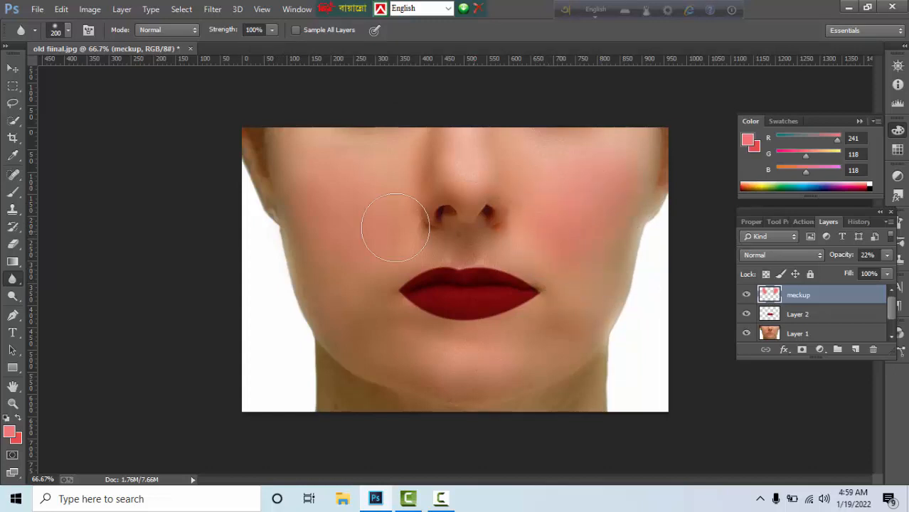
{"action": "mouse_move", "coordinate": [395, 228]}
{"action": "left_mouse_down"}
{"action": "mouse_move", "coordinate": [370, 240]}
{"action": "mouse_move", "coordinate": [374, 186]}
{"action": "mouse_move", "coordinate": [341, 272]}
{"action": "mouse_move", "coordinate": [496, 222]}
{"action": "mouse_move", "coordinate": [404, 292]}
{"action": "mouse_move", "coordinate": [510, 233]}
{"action": "mouse_move", "coordinate": [482, 239]}
{"action": "mouse_move", "coordinate": [633, 285]}
{"action": "mouse_move", "coordinate": [601, 270]}
{"action": "mouse_move", "coordinate": [566, 303]}
{"action": "left_mouse_up"}
Set the opacity of the meckup layer to 20%
{"action": "left_click", "coordinate": [888, 255]}
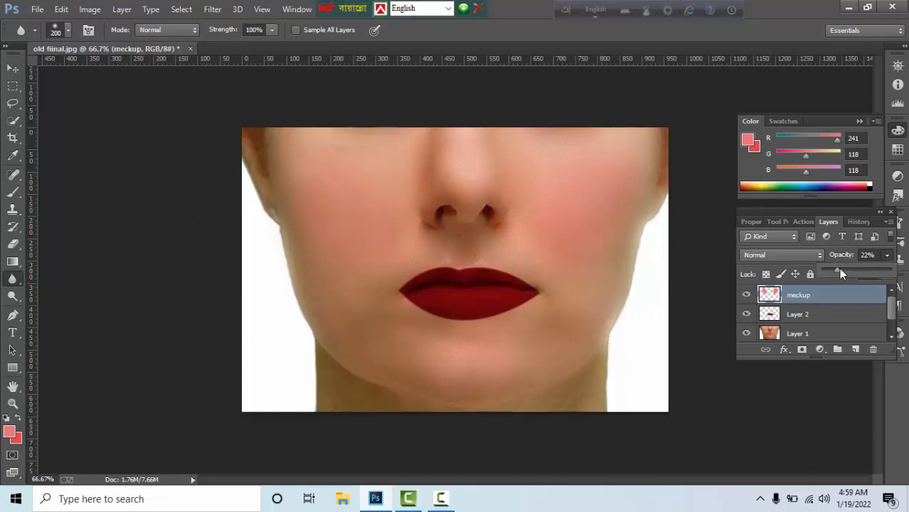
{"action": "left_click_drag", "start_coordinate": [848, 273], "coordinate": [857, 274]}
{"action": "left_click_drag", "start_coordinate": [831, 268], "coordinate": [837, 272]}
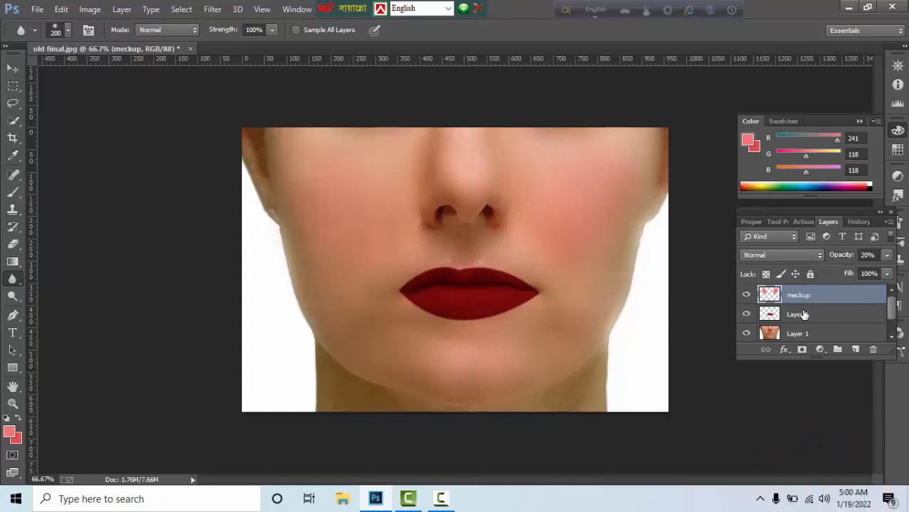
Merge the meckup layer, Layer 2 and Layer 1 into a single layer above the Background
{"action": "left_click", "coordinate": [798, 316], "text": "shift"}
{"action": "left_click", "coordinate": [807, 334], "text": "shift"}
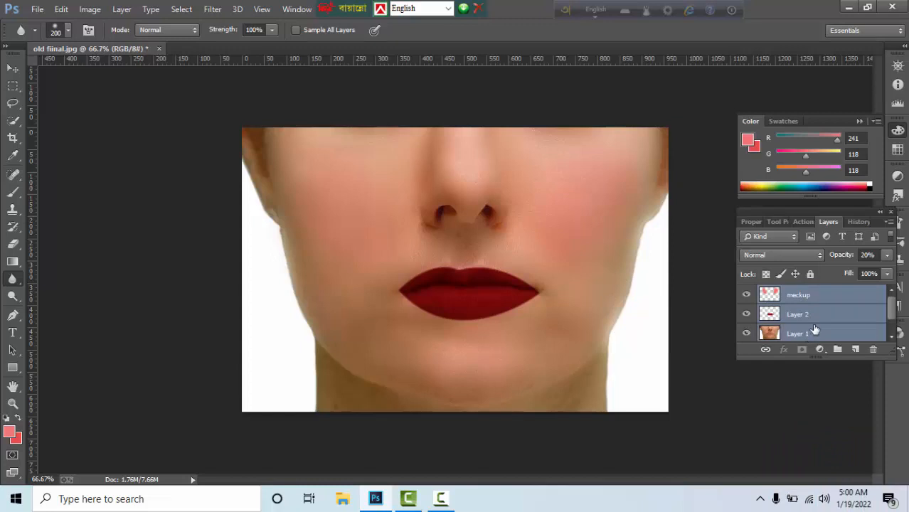
{"action": "key", "text": "ctrl+e"}
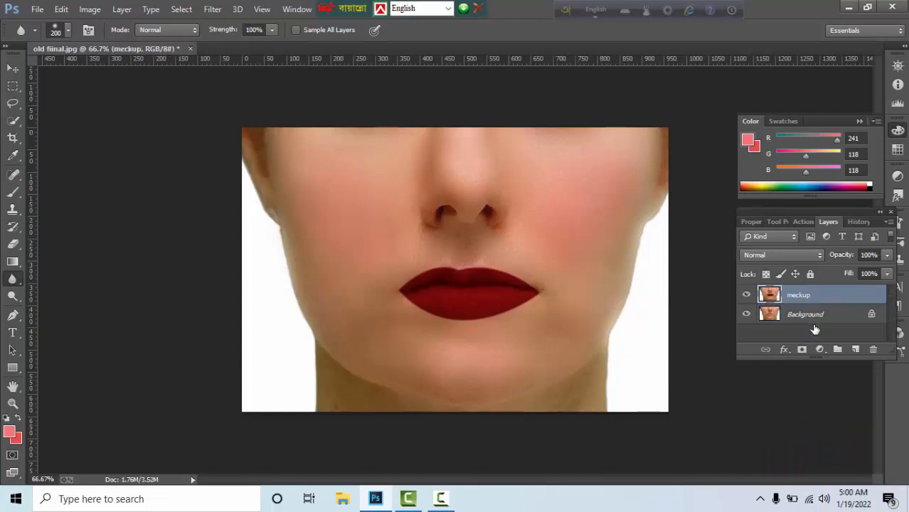
{"action": "key", "text": "v"}
Open a Curves adjustment on the merged layer and brighten the RGB midtones from input 108 to output 120
{"action": "left_click", "coordinate": [89, 9]}
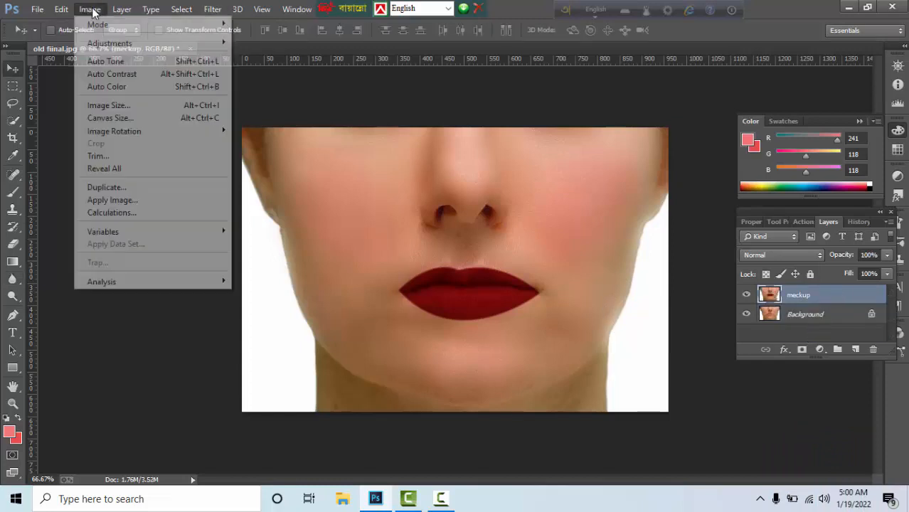
{"action": "mouse_move", "coordinate": [122, 43]}
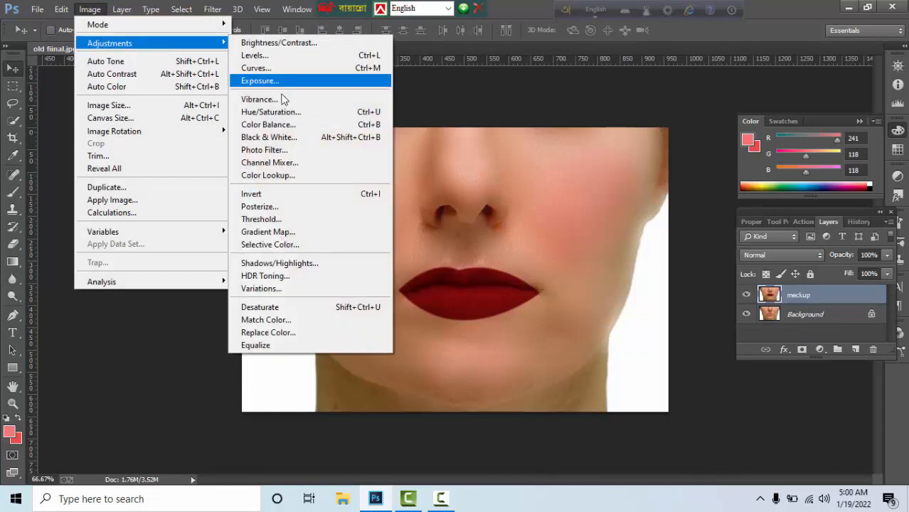
{"action": "left_click", "coordinate": [263, 69]}
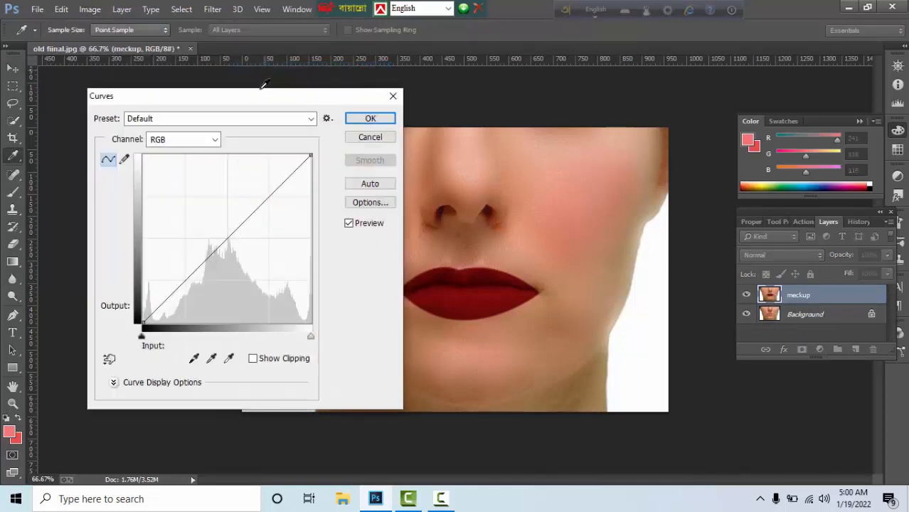
{"action": "left_click_drag", "start_coordinate": [235, 92], "coordinate": [809, 81]}
{"action": "mouse_move", "coordinate": [791, 227]}
{"action": "left_mouse_down"}
{"action": "mouse_move", "coordinate": [781, 213]}
{"action": "mouse_move", "coordinate": [804, 236]}
{"action": "mouse_move", "coordinate": [784, 226]}
{"action": "left_mouse_up"}
Fine-tune the midtones of the red and green curves, placing the green point at input 115 and output 117
{"action": "left_click", "coordinate": [769, 122]}
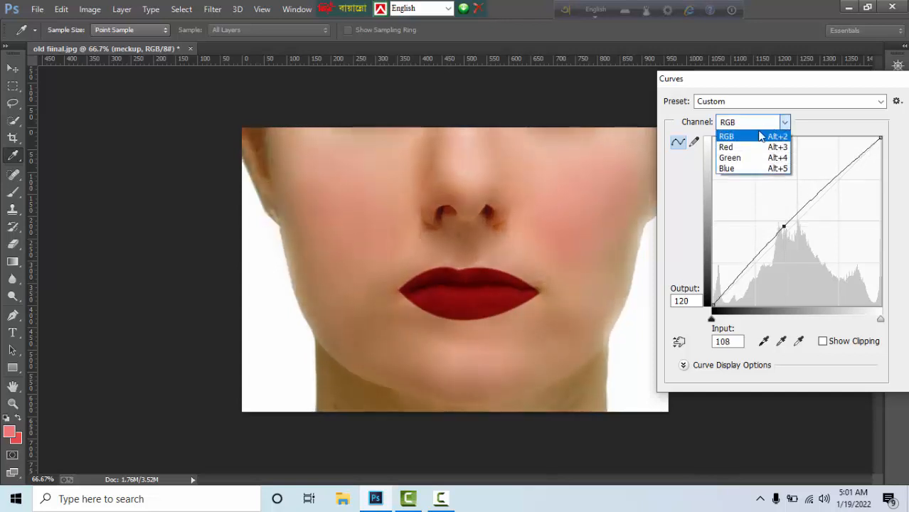
{"action": "left_click", "coordinate": [743, 148]}
{"action": "mouse_move", "coordinate": [795, 213]}
{"action": "left_mouse_down"}
{"action": "mouse_move", "coordinate": [786, 212]}
{"action": "mouse_move", "coordinate": [793, 234]}
{"action": "mouse_move", "coordinate": [788, 227]}
{"action": "left_mouse_up"}
{"action": "left_click", "coordinate": [768, 123]}
{"action": "left_click", "coordinate": [733, 157]}
Lower the blue curve's midtones from input 116 to output 104 and apply the Curves adjustment
{"action": "left_click", "coordinate": [764, 123]}
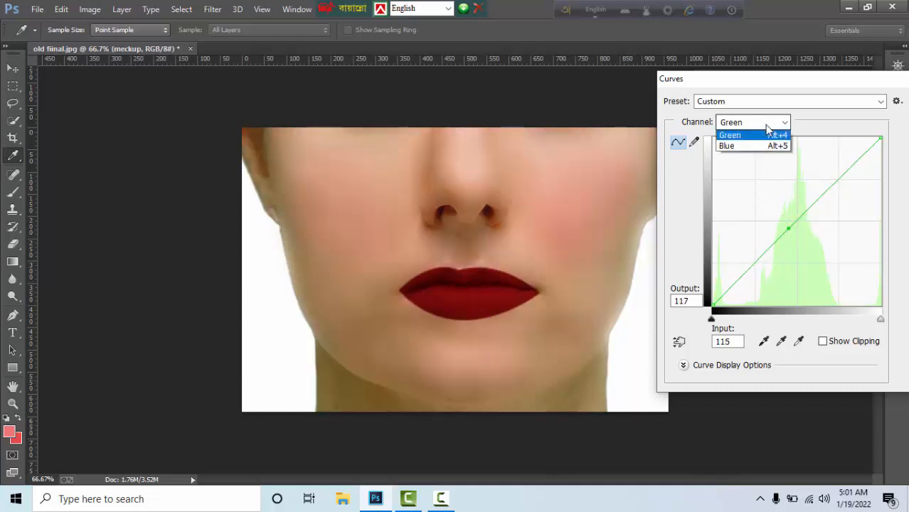
{"action": "left_click", "coordinate": [748, 173]}
{"action": "mouse_move", "coordinate": [792, 228]}
{"action": "left_mouse_down"}
{"action": "mouse_move", "coordinate": [776, 219]}
{"action": "mouse_move", "coordinate": [789, 237]}
{"action": "left_mouse_up"}
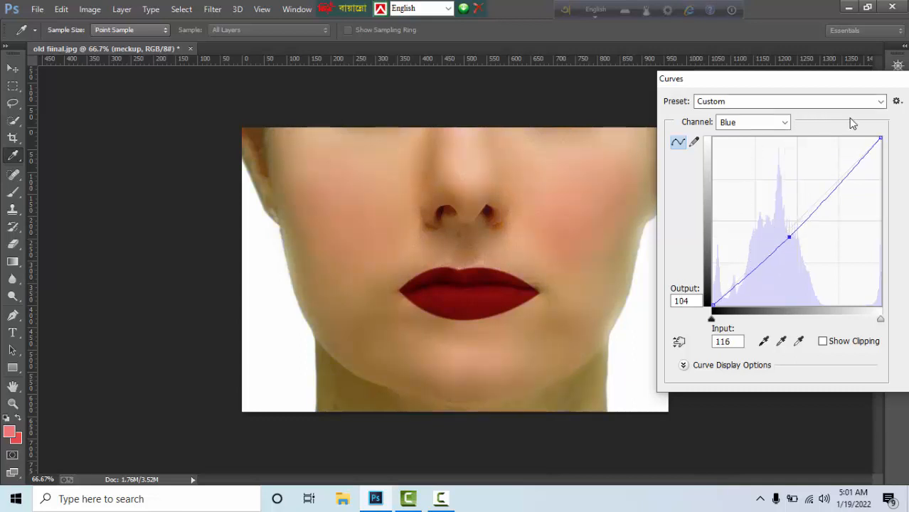
{"action": "left_click_drag", "start_coordinate": [798, 81], "coordinate": [600, 86]}
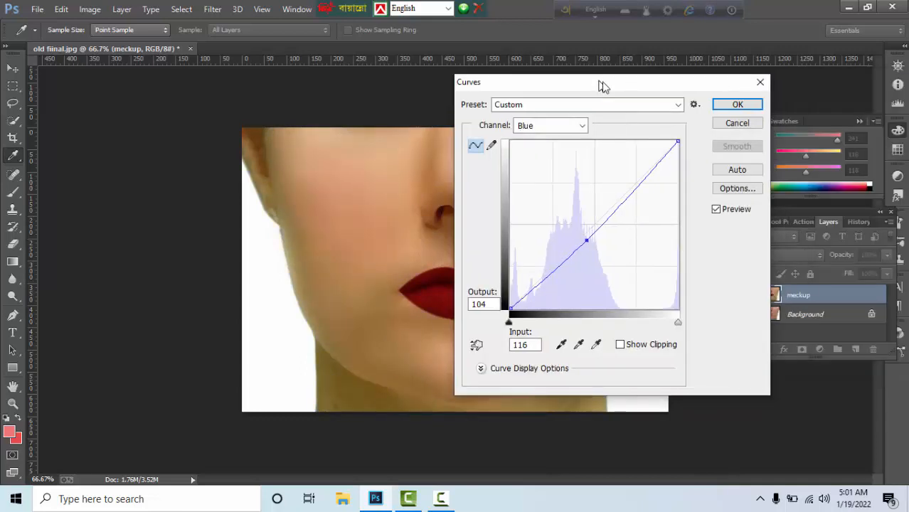
{"action": "left_click", "coordinate": [740, 104]}
Start saving the image under a new name, choosing the Desktop folder and the file name "Imaage retuuch"
{"action": "scroll", "coordinate": [424, 290], "scroll_direction": "down", "scroll_amount": 1}
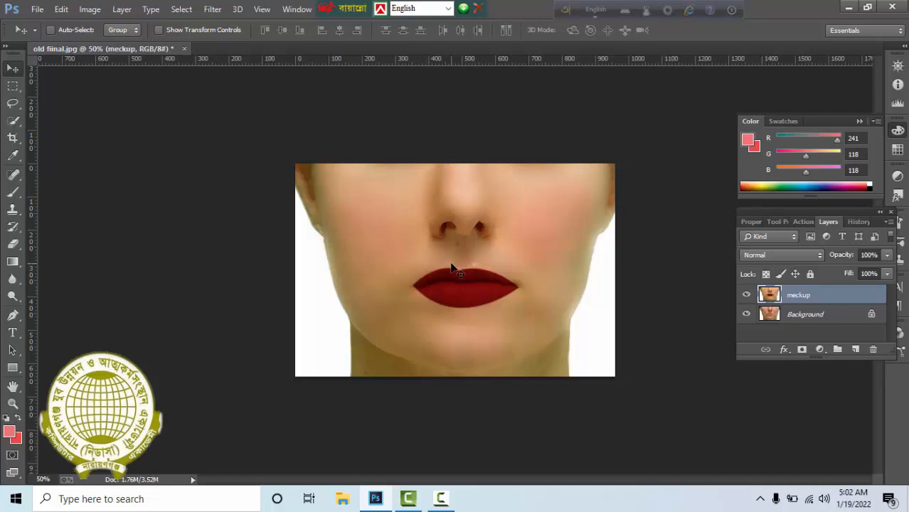
{"action": "left_click", "coordinate": [37, 9]}
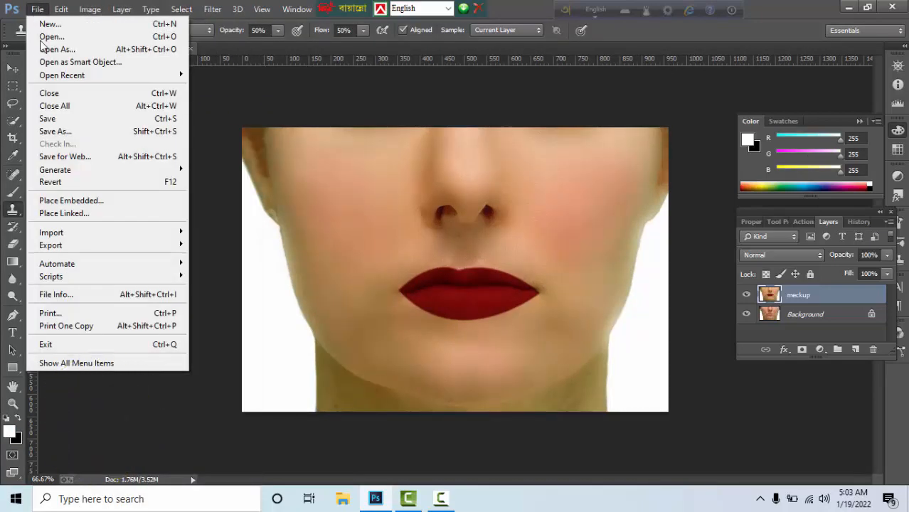
{"action": "left_click", "coordinate": [63, 131]}
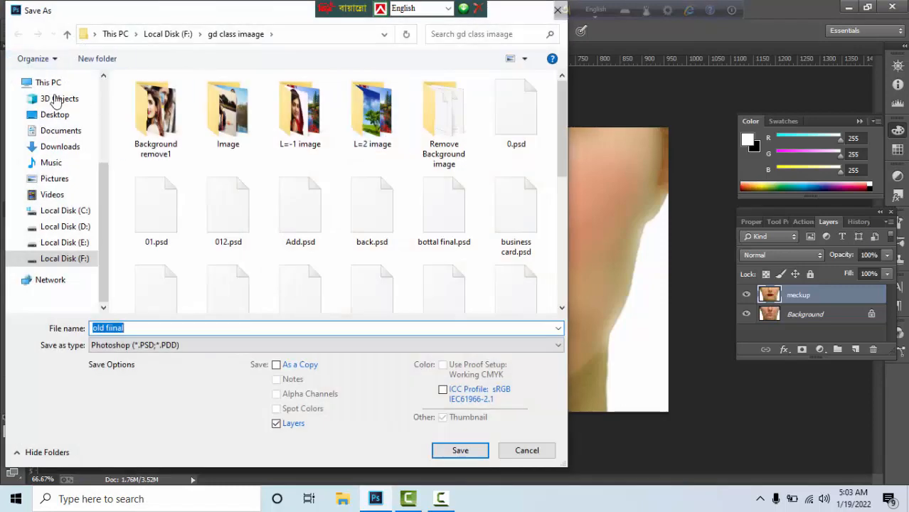
{"action": "left_click", "coordinate": [50, 115]}
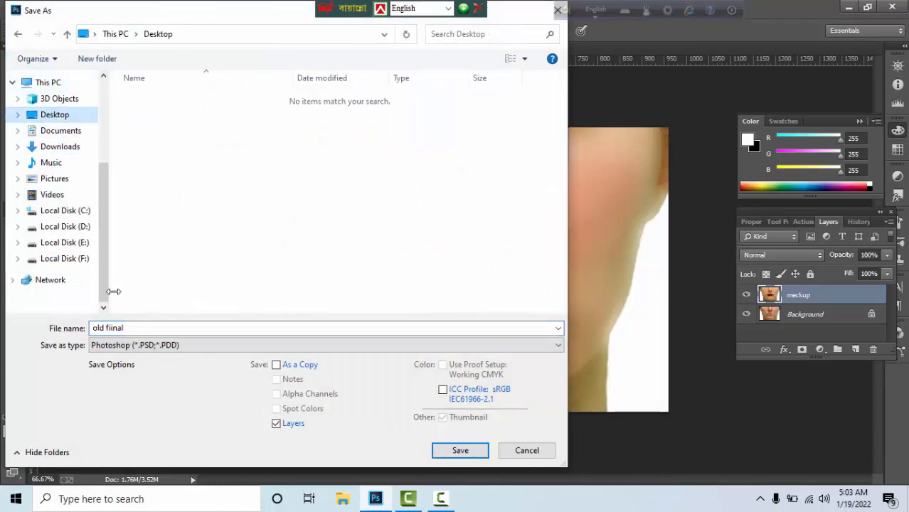
{"action": "left_click_drag", "start_coordinate": [93, 328], "coordinate": [136, 328]}
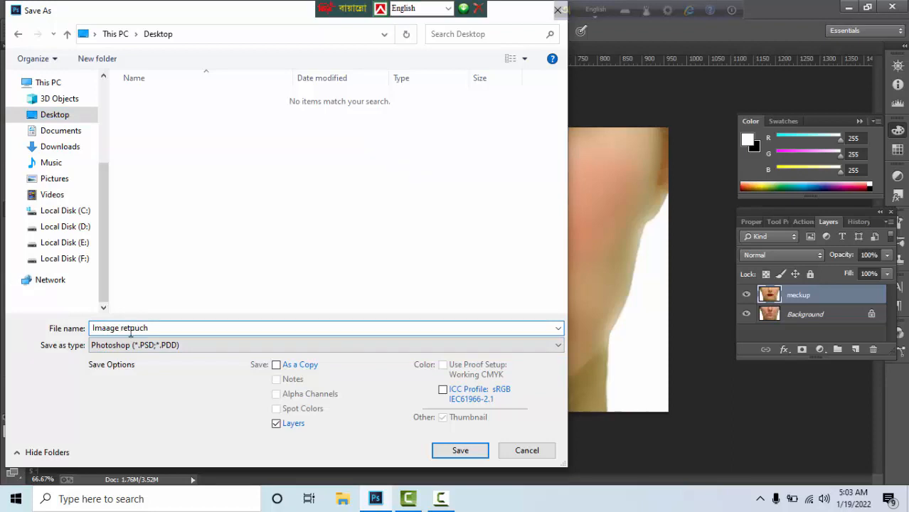
Choose the JPEG format and save the file at quality 12 with the Progressive format option
{"action": "left_click", "coordinate": [162, 346]}
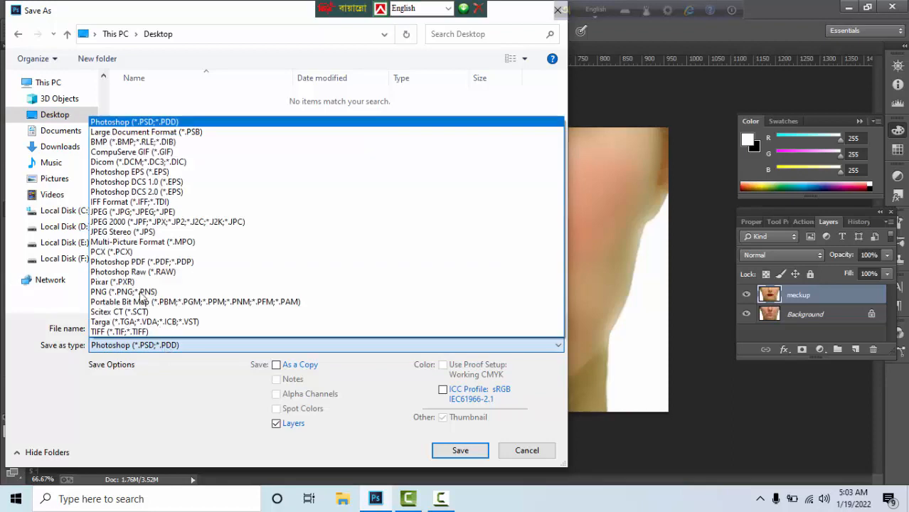
{"action": "left_click", "coordinate": [127, 213]}
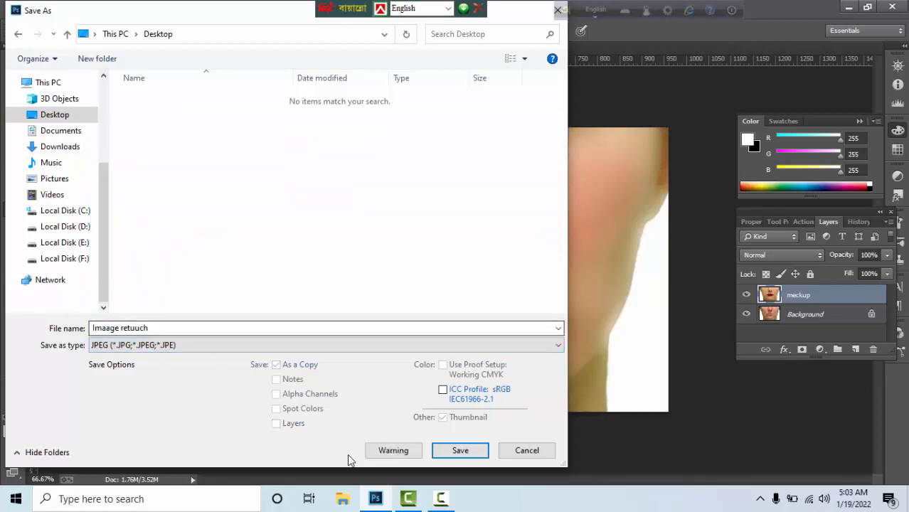
{"action": "left_click", "coordinate": [455, 451]}
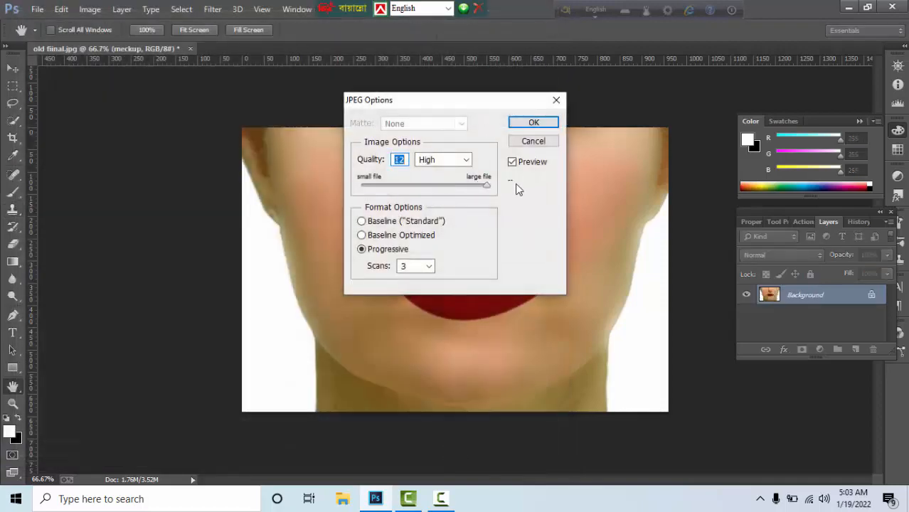
{"action": "left_click", "coordinate": [538, 123]}
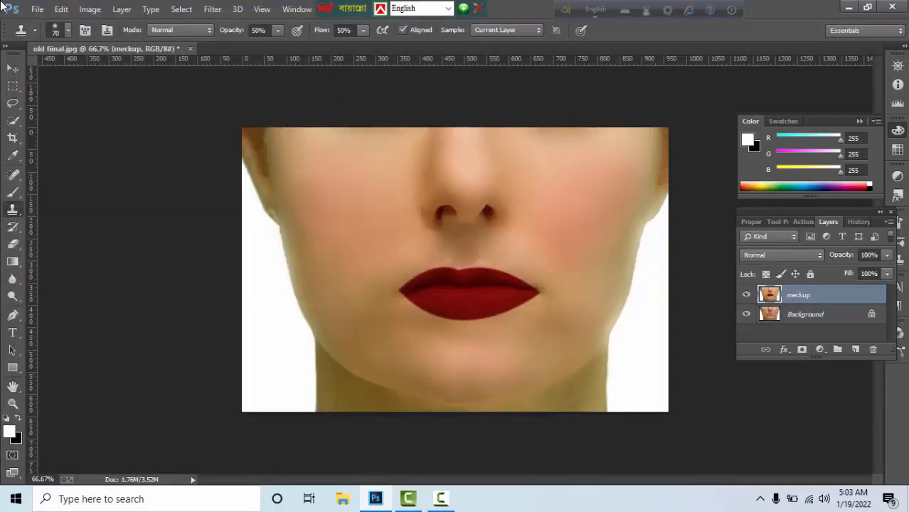